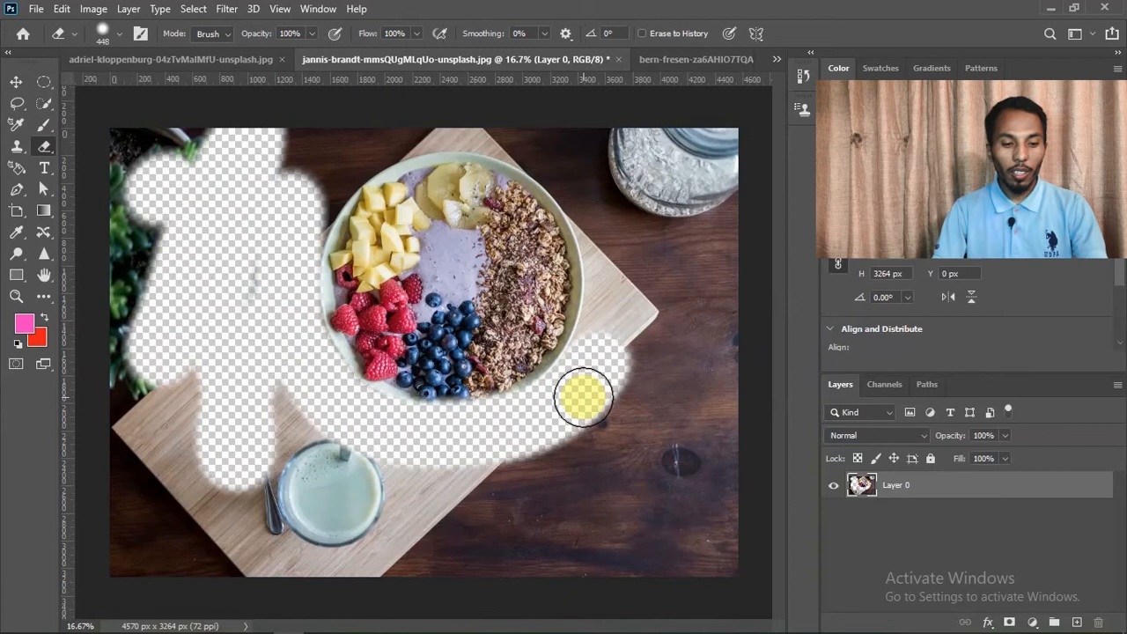
# - Undo the eraser strokes on the food photo and add a layer mask to Layer 0
pyautogui.hotkey('ctrl', 'z')
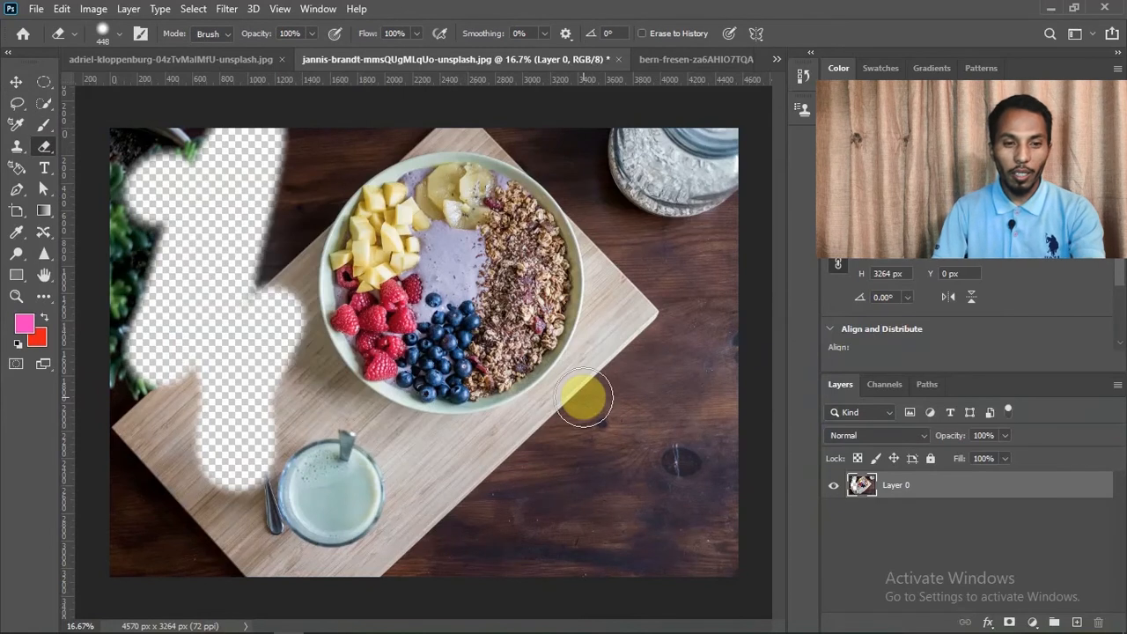
pyautogui.hotkey('ctrl', 'z')
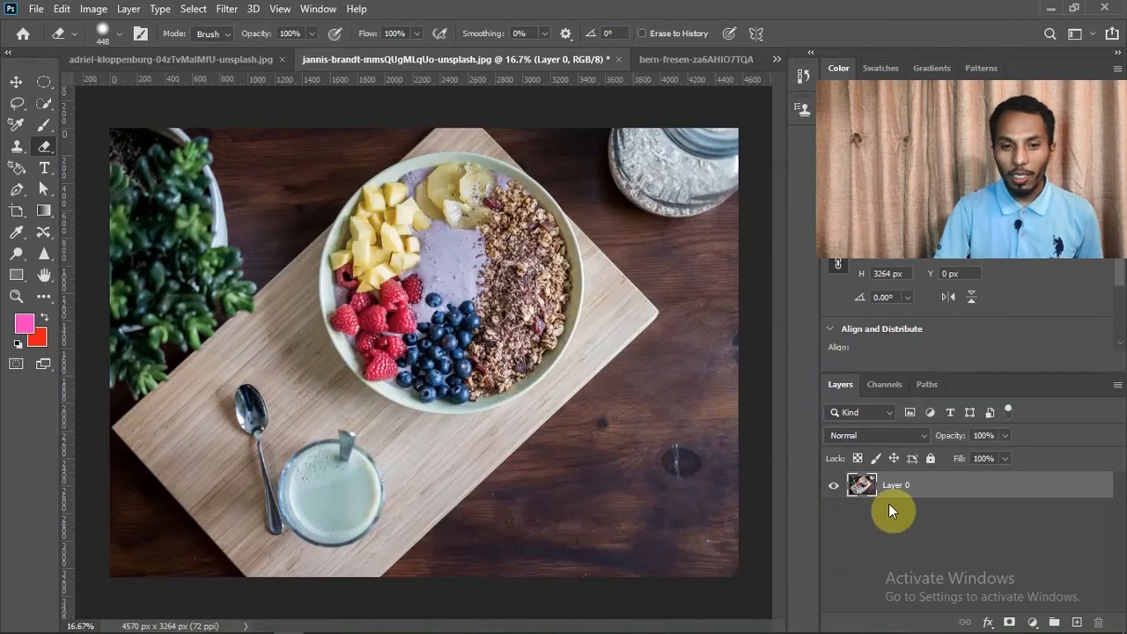
pyautogui.click(1010, 624)
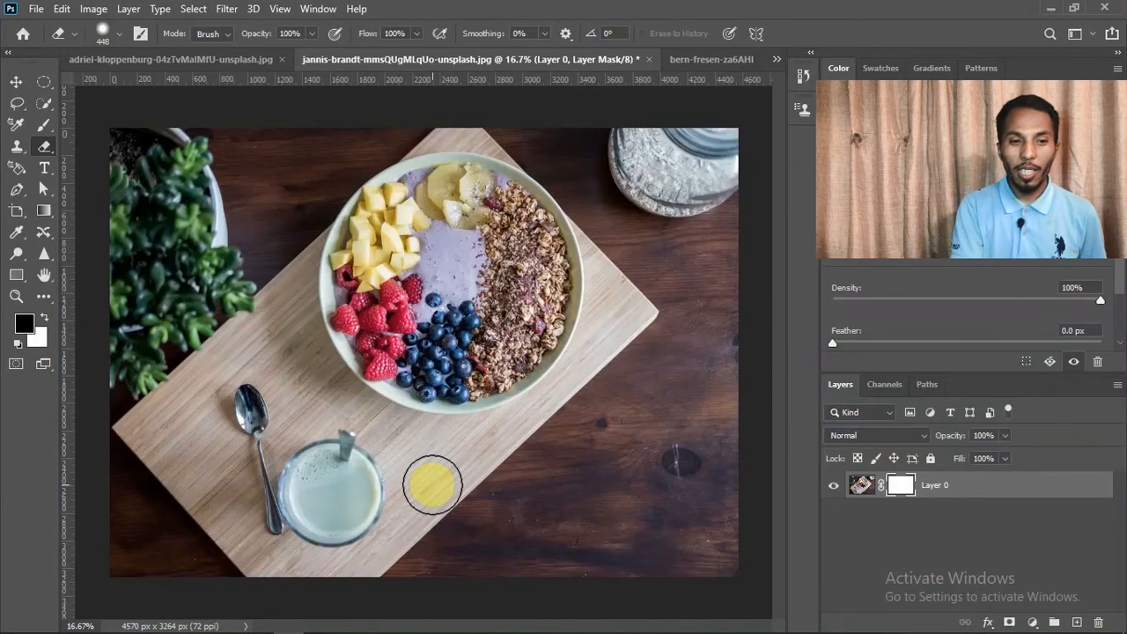
# - Paint black on Layer 0's mask with a soft 735 px brush to hide the plant, table, jar and board areas around the bowl
pyautogui.press('b')
pyautogui.click(910, 495)
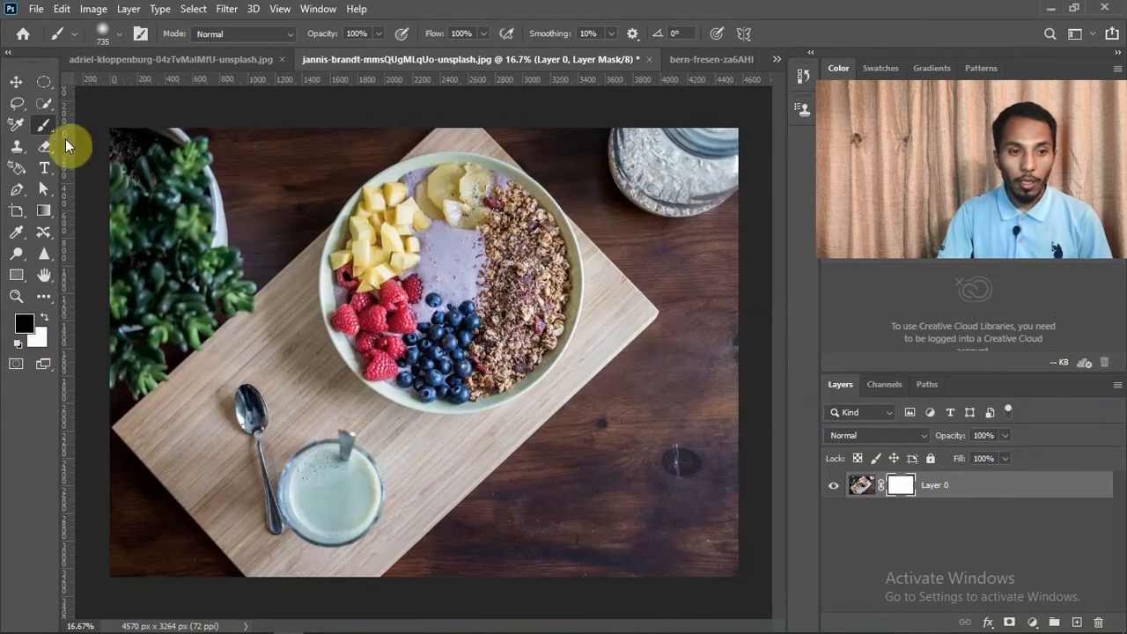
pyautogui.moveTo(188, 374)
pyautogui.mouseDown()
pyautogui.moveTo(155, 526)
pyautogui.moveTo(428, 536)
pyautogui.moveTo(674, 510)
pyautogui.moveTo(732, 544)
pyautogui.moveTo(360, 536)
pyautogui.moveTo(712, 549)
pyautogui.moveTo(272, 571)
pyautogui.moveTo(88, 559)
pyautogui.moveTo(96, 317)
pyautogui.moveTo(120, 155)
pyautogui.moveTo(192, 266)
pyautogui.moveTo(194, 382)
pyautogui.moveTo(161, 252)
pyautogui.moveTo(184, 461)
pyautogui.moveTo(311, 523)
pyautogui.mouseUp()
pyautogui.click(892, 500)
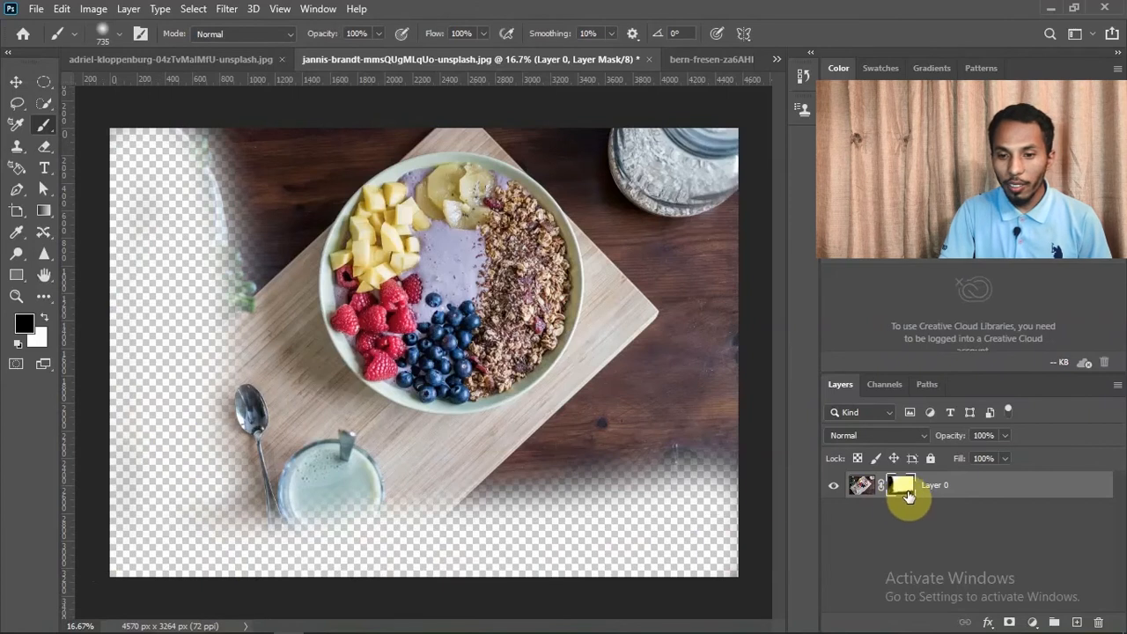
pyautogui.moveTo(727, 472); pyautogui.dragTo(703, 127)
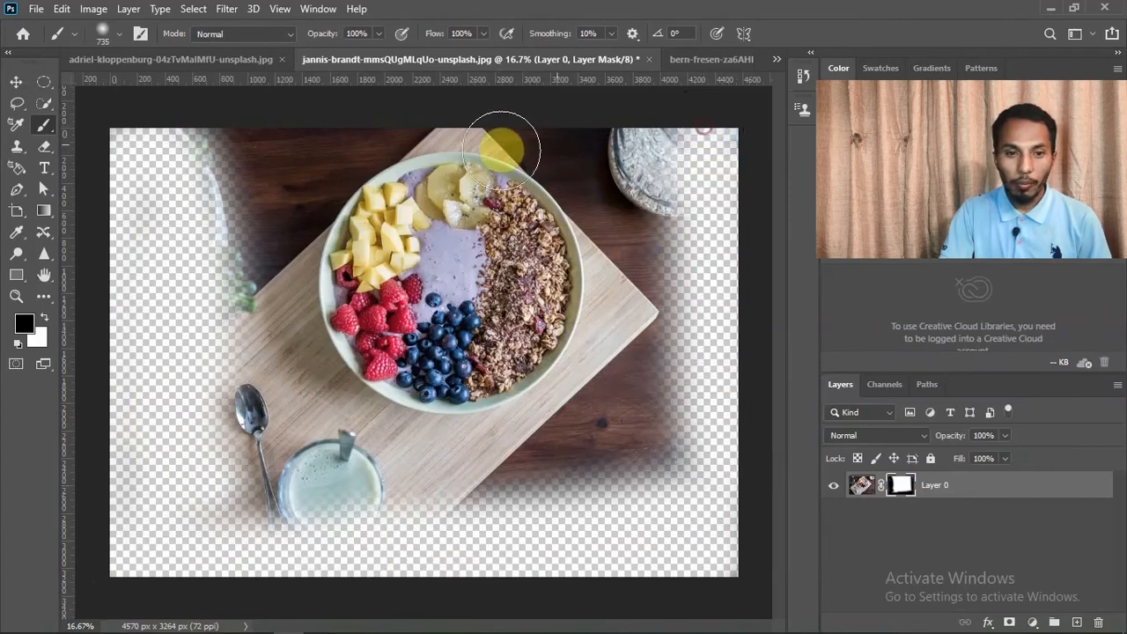
pyautogui.moveTo(501, 151)
pyautogui.mouseDown()
pyautogui.moveTo(433, 137)
pyautogui.moveTo(311, 150)
pyautogui.moveTo(274, 167)
pyautogui.moveTo(247, 286)
pyautogui.moveTo(263, 379)
pyautogui.moveTo(353, 491)
pyautogui.moveTo(513, 490)
pyautogui.moveTo(688, 376)
pyautogui.moveTo(685, 309)
pyautogui.moveTo(613, 401)
pyautogui.moveTo(567, 435)
pyautogui.moveTo(452, 460)
pyautogui.moveTo(315, 450)
pyautogui.moveTo(201, 480)
pyautogui.moveTo(266, 547)
pyautogui.moveTo(190, 331)
pyautogui.moveTo(192, 202)
pyautogui.moveTo(216, 152)
pyautogui.moveTo(237, 136)
pyautogui.moveTo(126, 201)
pyautogui.moveTo(175, 419)
pyautogui.mouseUp()
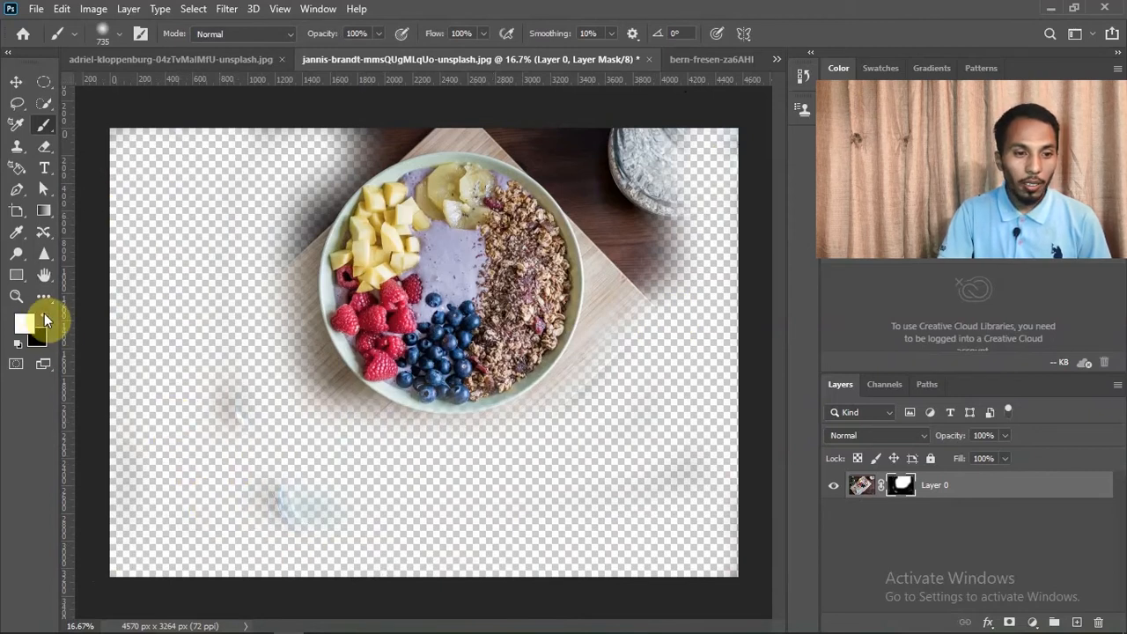
# - Paint white on the mask to bring back the board, glass, spoon, jar and tabletop around the bowl
pyautogui.click(44, 314)
pyautogui.moveTo(300, 207)
pyautogui.mouseDown()
pyautogui.moveTo(352, 205)
pyautogui.moveTo(328, 305)
pyautogui.moveTo(331, 364)
pyautogui.moveTo(379, 402)
pyautogui.moveTo(421, 409)
pyautogui.moveTo(506, 392)
pyautogui.moveTo(548, 357)
pyautogui.moveTo(606, 226)
pyautogui.moveTo(611, 363)
pyautogui.moveTo(555, 446)
pyautogui.moveTo(487, 473)
pyautogui.moveTo(325, 430)
pyautogui.moveTo(284, 373)
pyautogui.moveTo(278, 258)
pyautogui.moveTo(318, 189)
pyautogui.moveTo(391, 129)
pyautogui.moveTo(298, 175)
pyautogui.moveTo(254, 238)
pyautogui.moveTo(239, 335)
pyautogui.moveTo(280, 447)
pyautogui.moveTo(376, 486)
pyautogui.moveTo(520, 478)
pyautogui.moveTo(729, 226)
pyautogui.moveTo(692, 141)
pyautogui.moveTo(659, 289)
pyautogui.moveTo(707, 151)
pyautogui.moveTo(720, 164)
pyautogui.moveTo(722, 376)
pyautogui.moveTo(697, 572)
pyautogui.moveTo(254, 559)
pyautogui.moveTo(107, 424)
pyautogui.mouseUp()
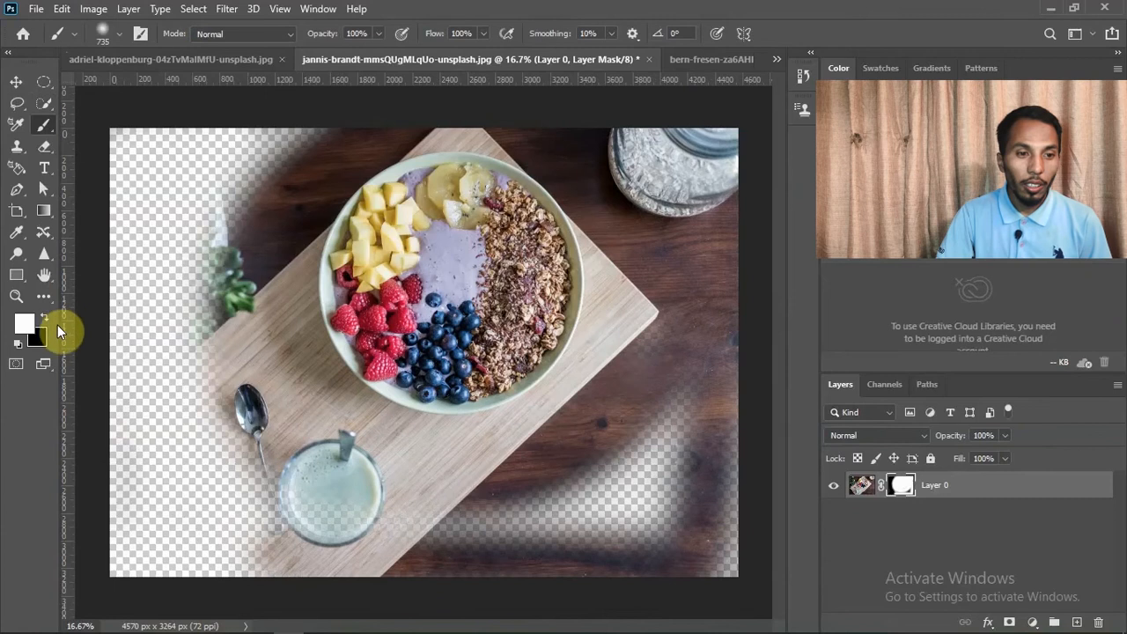
# - Set the brush size to 199 px with a harder edge and paint black on the mask along the bowl's lower and right rim
pyautogui.rightClick(246, 349)
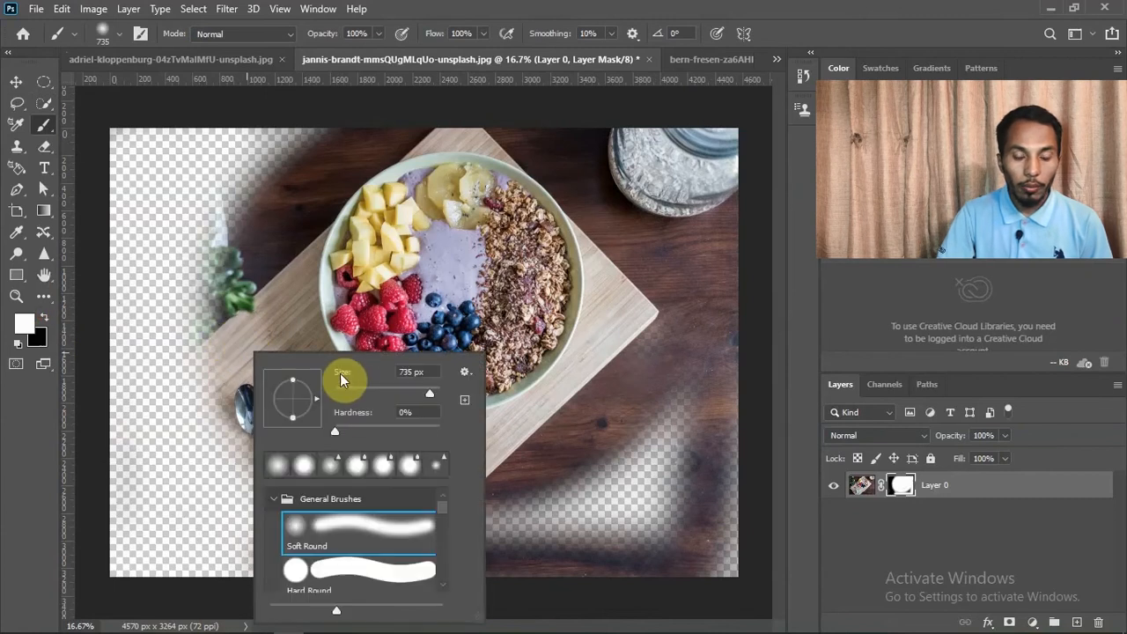
pyautogui.click(365, 393)
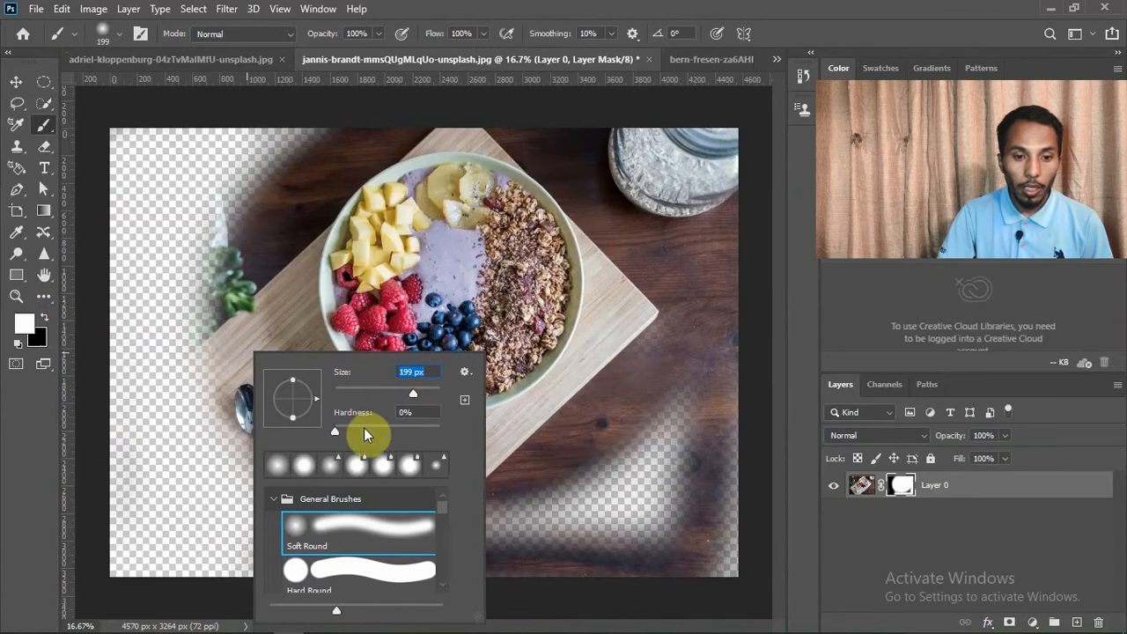
pyautogui.click(290, 312)
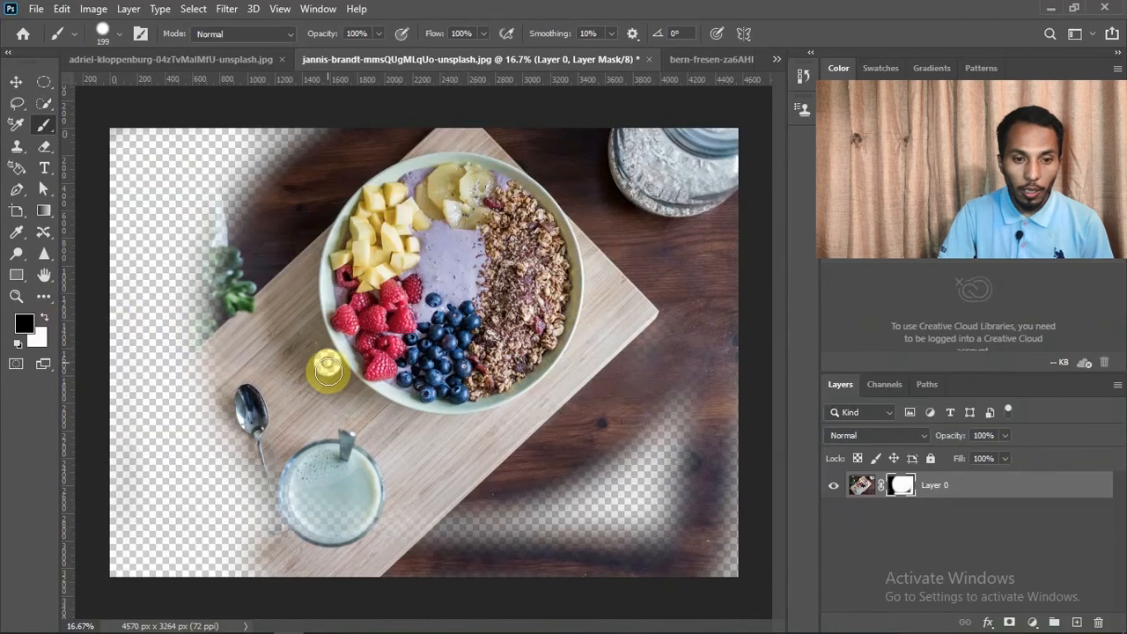
pyautogui.moveTo(328, 370)
pyautogui.mouseDown()
pyautogui.moveTo(415, 427)
pyautogui.moveTo(525, 414)
pyautogui.moveTo(589, 366)
pyautogui.moveTo(642, 230)
pyautogui.mouseUp()
pyautogui.hotkey('ctrl', '+')
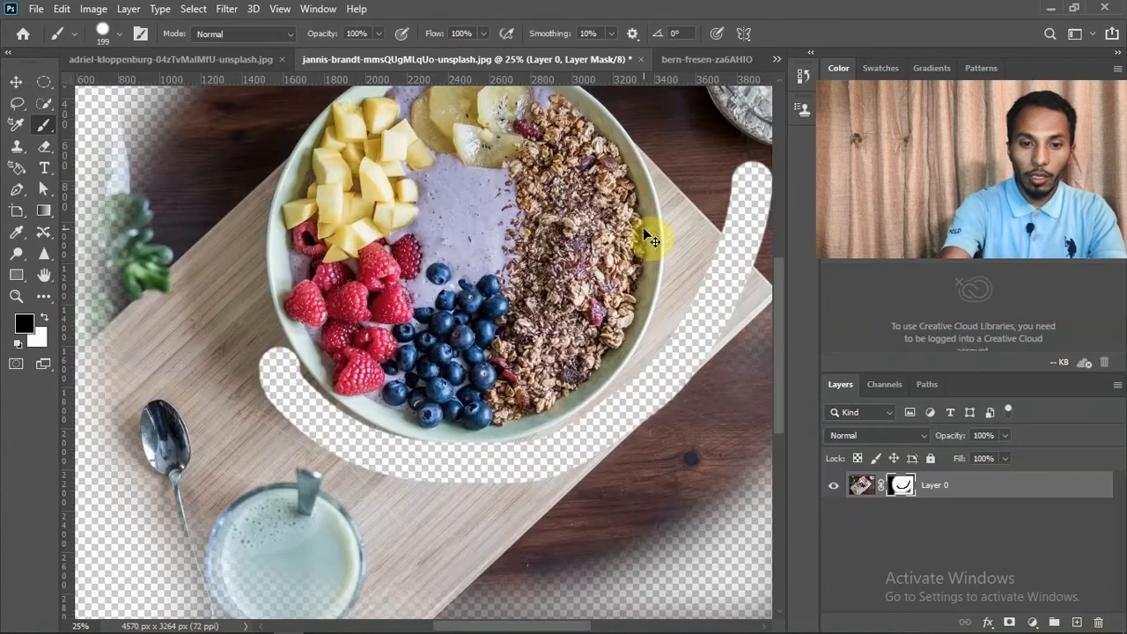
pyautogui.moveTo(694, 207); pyautogui.dragTo(674, 350)
# - Set the brush hardness to 63% and mask out a continuous band in black all around the bowl's outline
pyautogui.rightClick(678, 353)
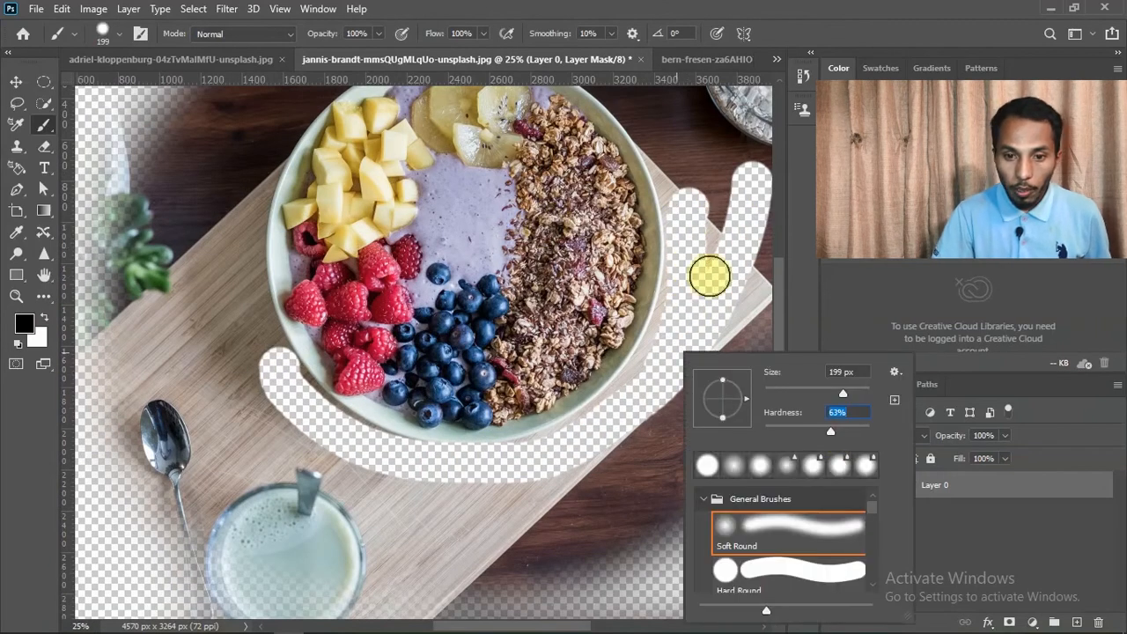
pyautogui.press('Return')
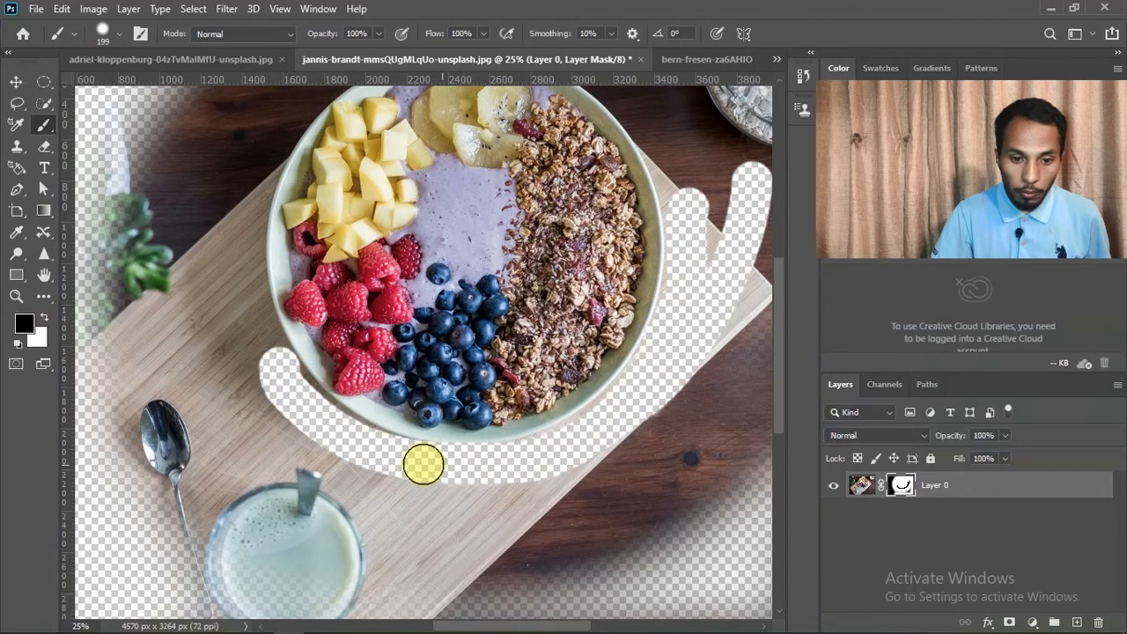
pyautogui.moveTo(423, 464)
pyautogui.mouseDown()
pyautogui.moveTo(259, 335)
pyautogui.moveTo(284, 252)
pyautogui.moveTo(237, 443)
pyautogui.moveTo(323, 220)
pyautogui.moveTo(511, 181)
pyautogui.moveTo(681, 368)
pyautogui.mouseUp()
pyautogui.scroll(3, 284, 252)
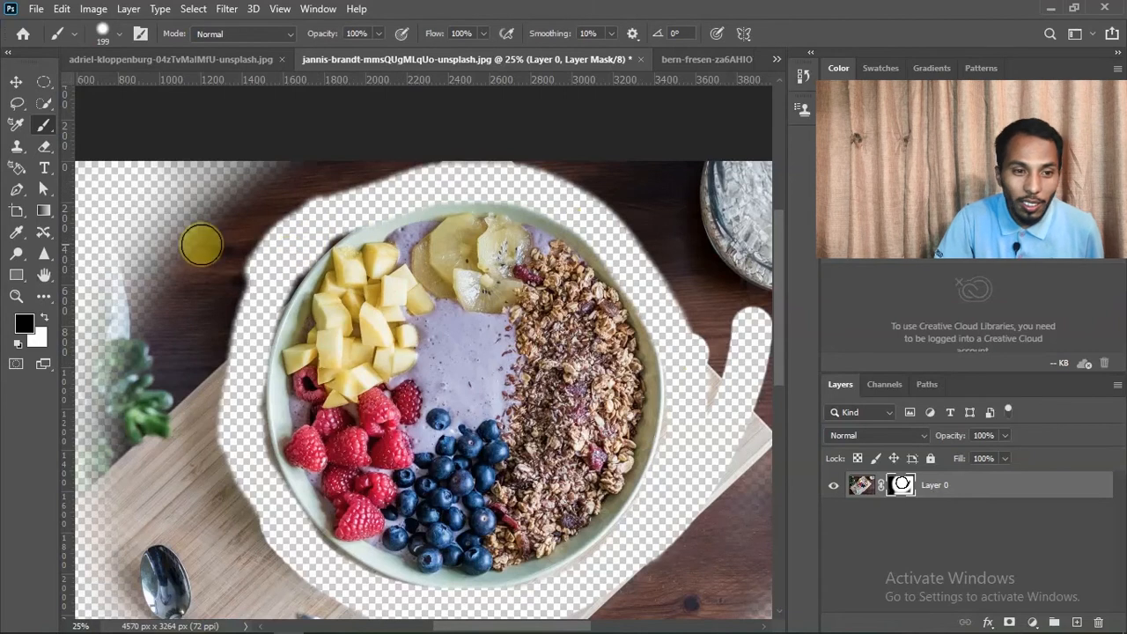
# - Touch up the mask at the bowl's upper and left rim, restoring the edge with white and hiding leftover background with black
pyautogui.click(46, 318)
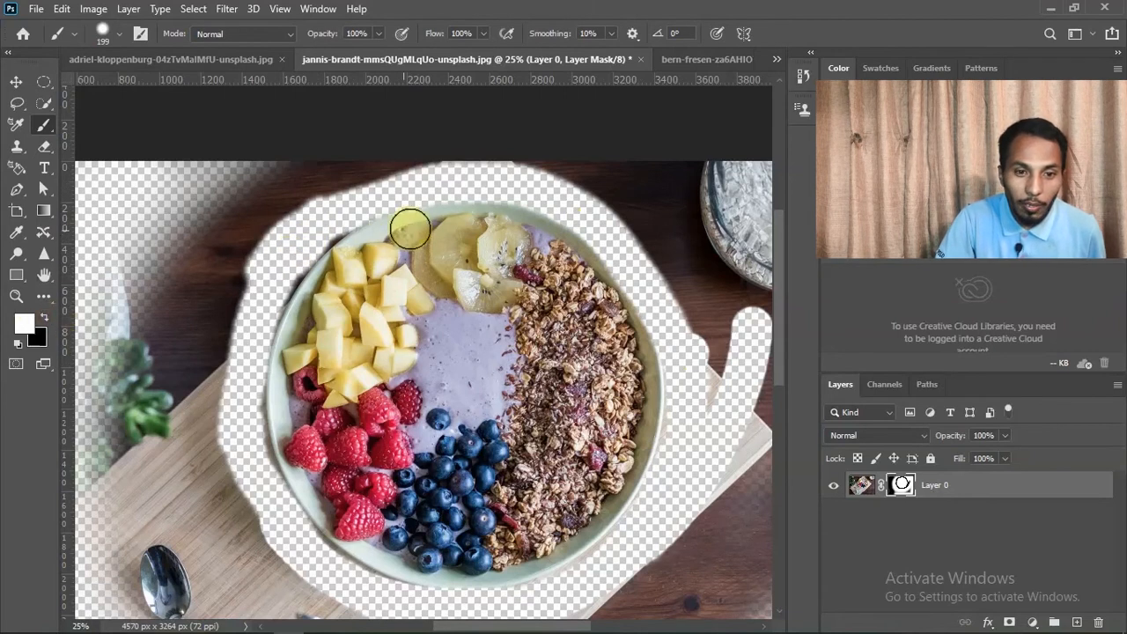
pyautogui.moveTo(438, 226)
pyautogui.mouseDown()
pyautogui.moveTo(541, 244)
pyautogui.moveTo(598, 290)
pyautogui.moveTo(636, 350)
pyautogui.moveTo(580, 257)
pyautogui.moveTo(544, 237)
pyautogui.moveTo(444, 223)
pyautogui.mouseUp()
pyautogui.click(45, 317)
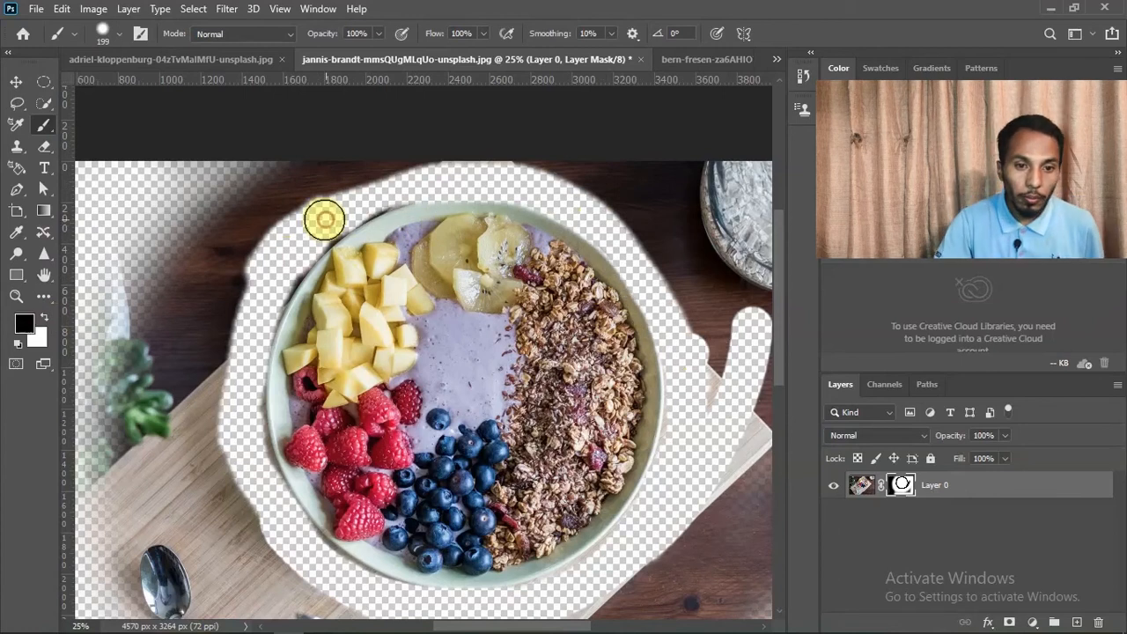
pyautogui.moveTo(353, 199)
pyautogui.mouseDown()
pyautogui.moveTo(385, 192)
pyautogui.moveTo(308, 236)
pyautogui.mouseUp()
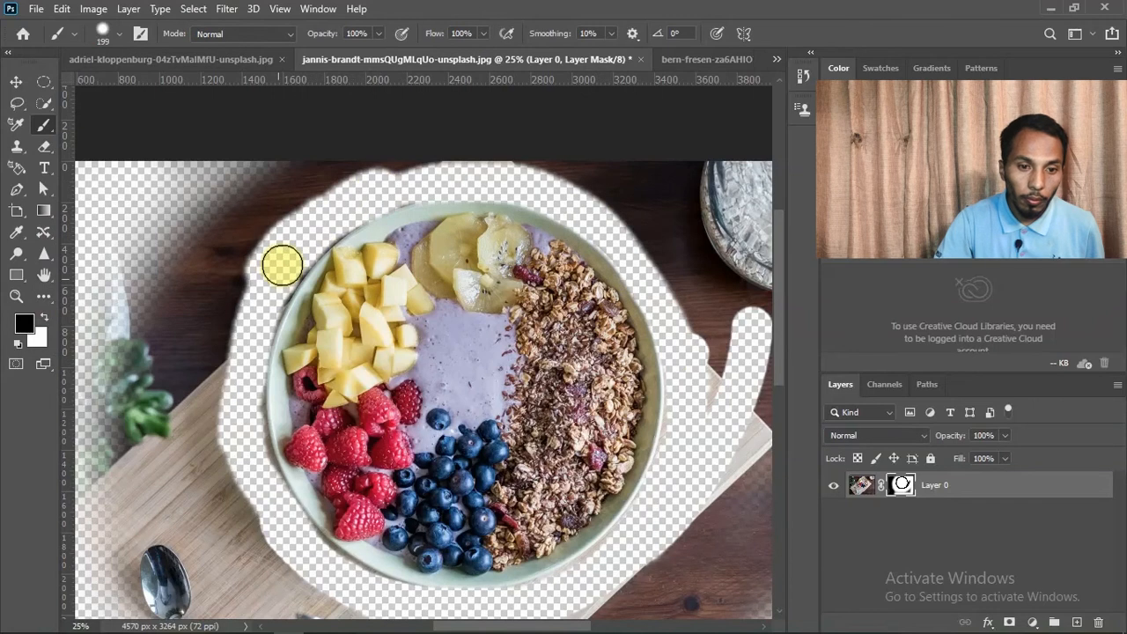
pyautogui.moveTo(276, 284)
pyautogui.mouseDown()
pyautogui.moveTo(251, 398)
pyautogui.moveTo(253, 461)
pyautogui.mouseUp()
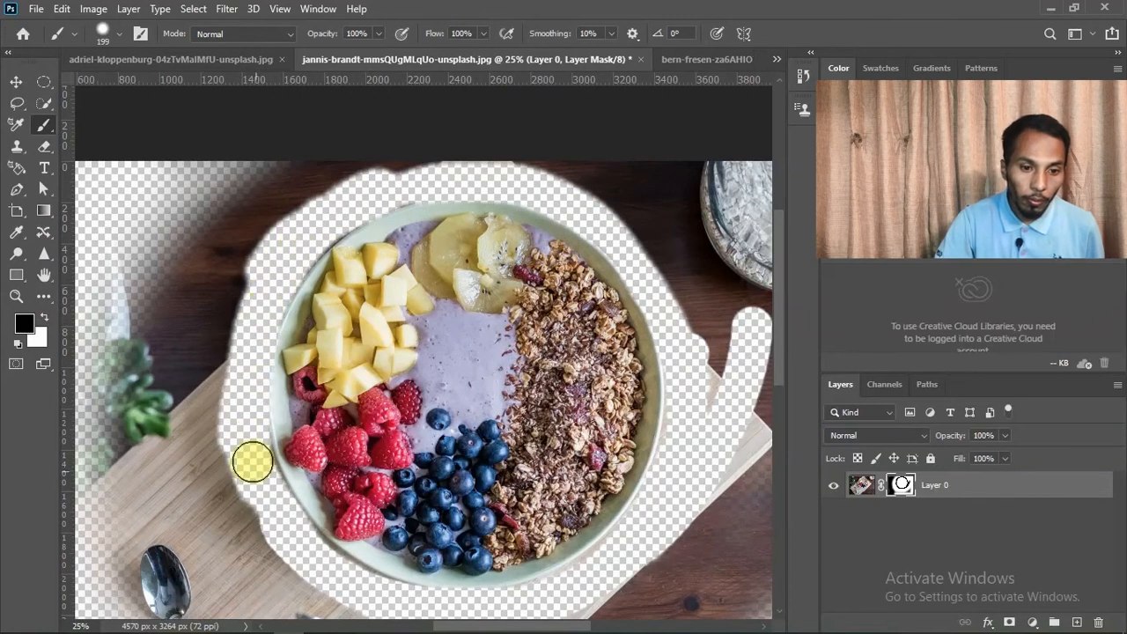
# - Refine the mask around the remaining rim with white, and clean the lower-left edge of the bowl with black
pyautogui.click(46, 319)
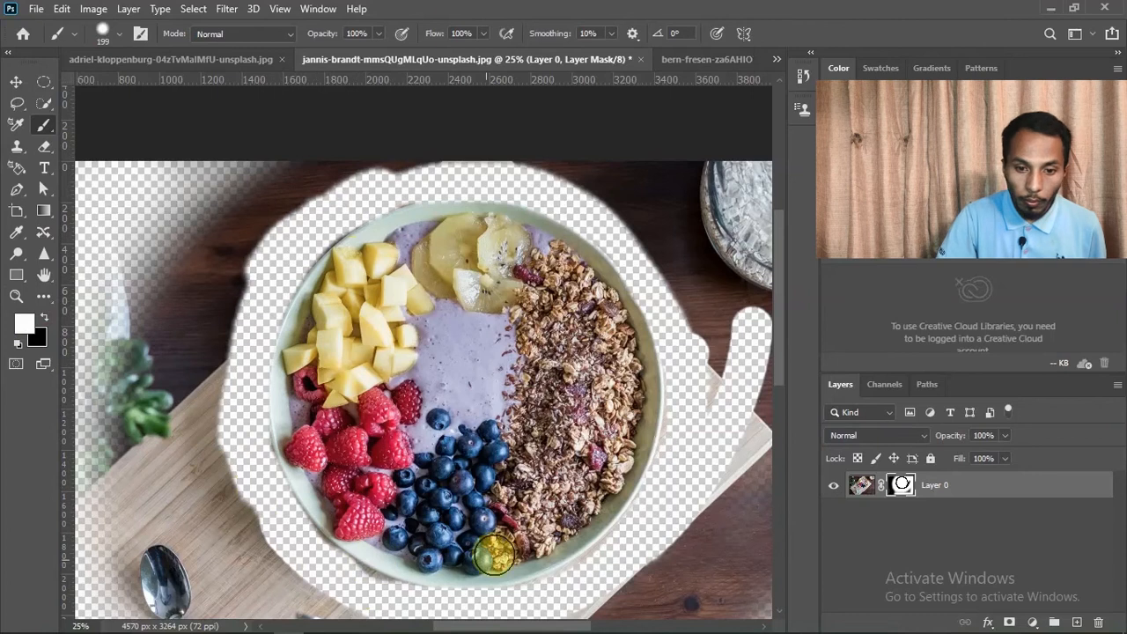
pyautogui.moveTo(379, 174)
pyautogui.mouseDown()
pyautogui.moveTo(533, 187)
pyautogui.moveTo(593, 209)
pyautogui.moveTo(542, 190)
pyautogui.moveTo(427, 179)
pyautogui.moveTo(556, 170)
pyautogui.moveTo(660, 297)
pyautogui.moveTo(687, 453)
pyautogui.moveTo(689, 410)
pyautogui.mouseUp()
pyautogui.scroll(-2, 584, 373)
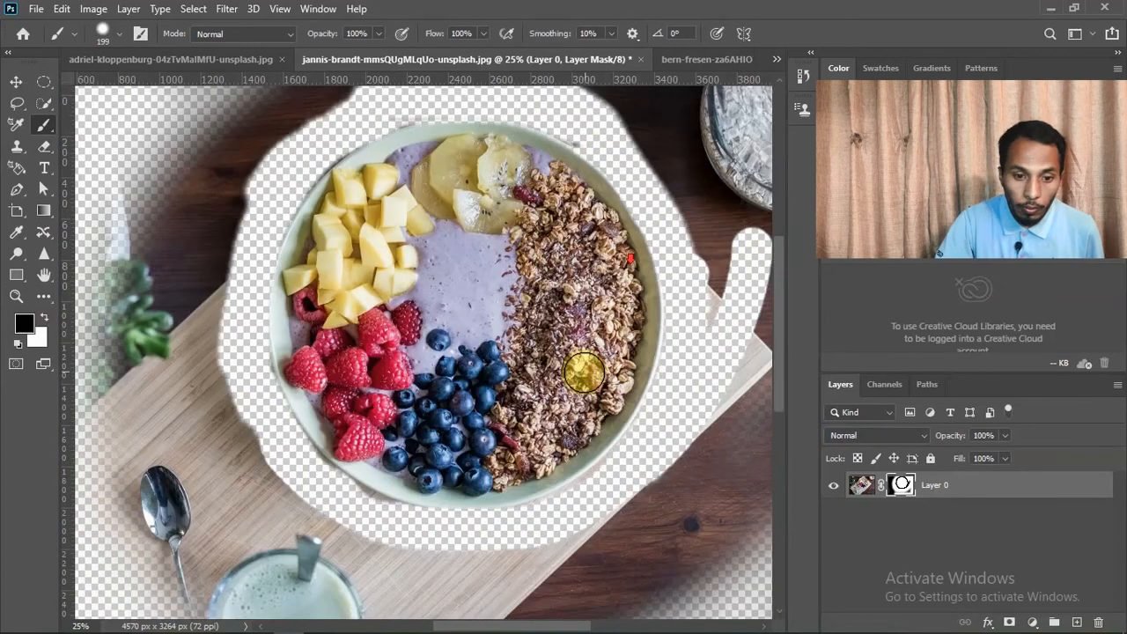
pyautogui.scroll(-1, 584, 373)
pyautogui.moveTo(311, 450); pyautogui.dragTo(359, 478)
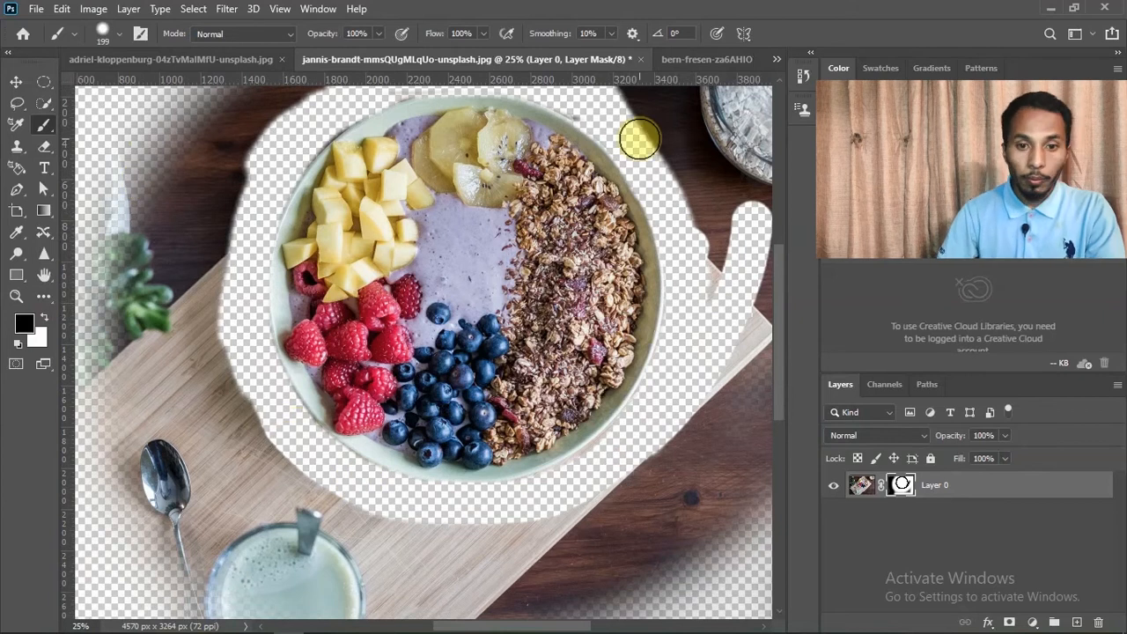
# - Set the brush size to 1457 px and paint black on the mask over all remaining background outside the bowl
pyautogui.hotkey('ctrl', '-')
pyautogui.hotkey('ctrl', '-')
pyautogui.hotkey('ctrl', '-')
pyautogui.rightClick(608, 329)
pyautogui.moveTo(706, 362); pyautogui.dragTo(734, 362)
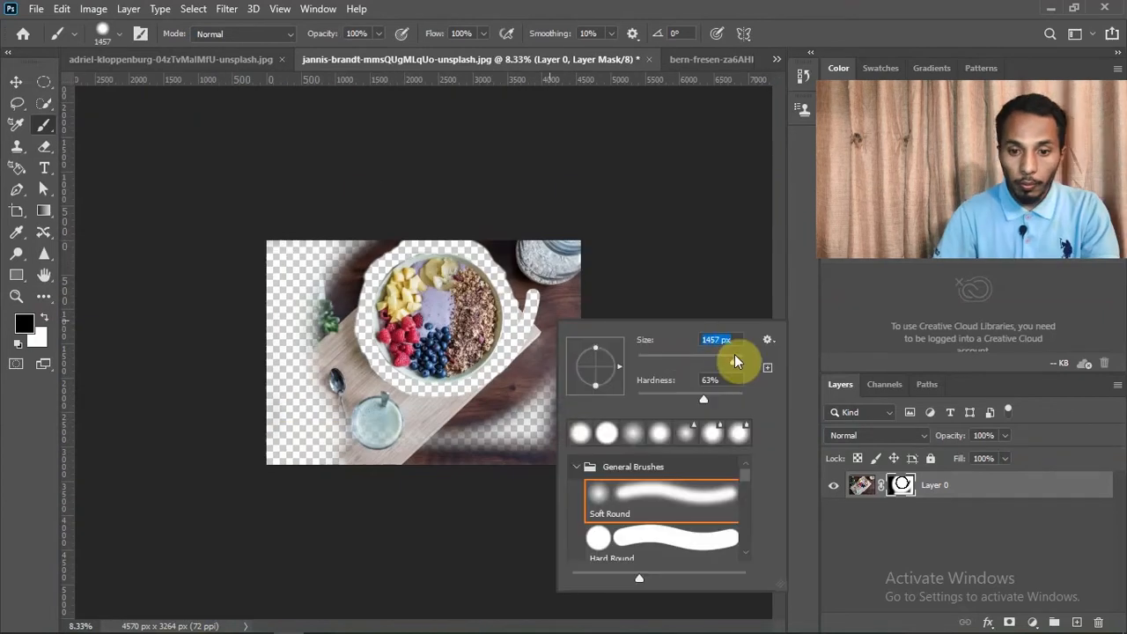
pyautogui.moveTo(558, 300)
pyautogui.mouseDown()
pyautogui.moveTo(557, 393)
pyautogui.moveTo(446, 454)
pyautogui.moveTo(482, 440)
pyautogui.mouseUp()
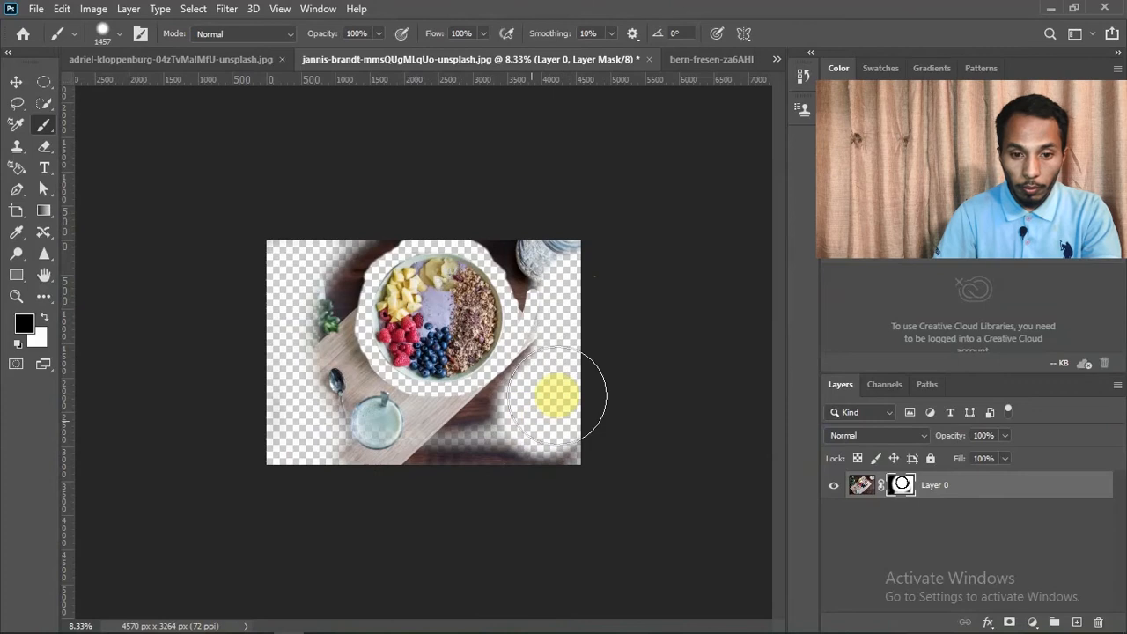
pyautogui.moveTo(548, 396)
pyautogui.mouseDown()
pyautogui.moveTo(530, 446)
pyautogui.moveTo(450, 456)
pyautogui.moveTo(440, 441)
pyautogui.moveTo(374, 423)
pyautogui.moveTo(318, 359)
pyautogui.moveTo(305, 290)
pyautogui.moveTo(349, 222)
pyautogui.moveTo(407, 201)
pyautogui.moveTo(519, 219)
pyautogui.moveTo(560, 283)
pyautogui.moveTo(278, 285)
pyautogui.moveTo(326, 284)
pyautogui.moveTo(313, 308)
pyautogui.mouseUp()
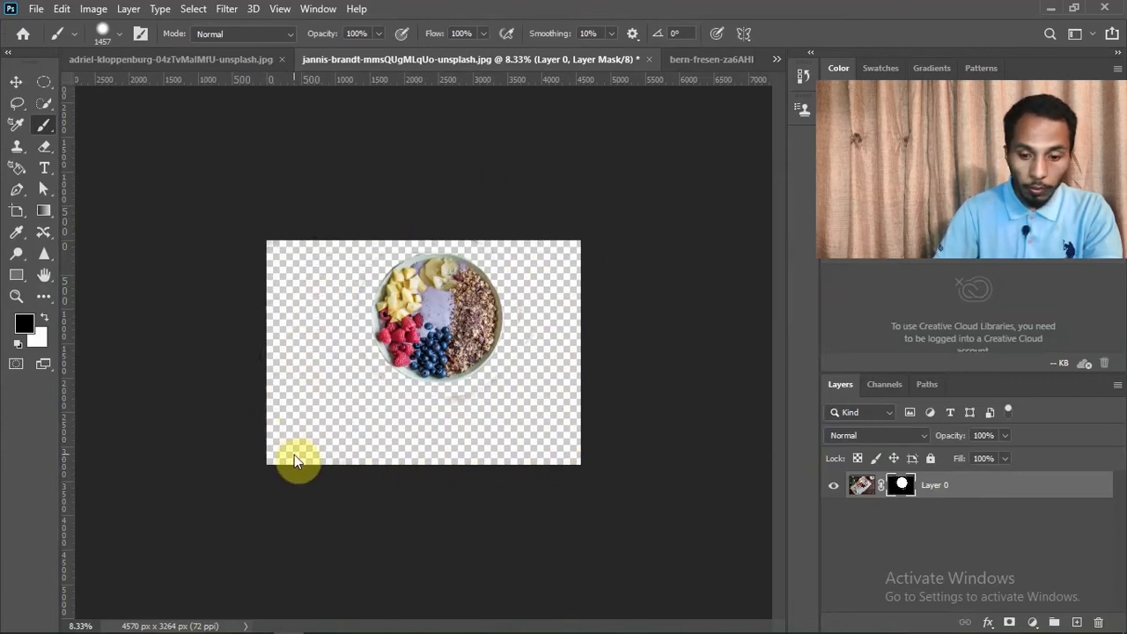
pyautogui.hotkey('ctrl', '+')
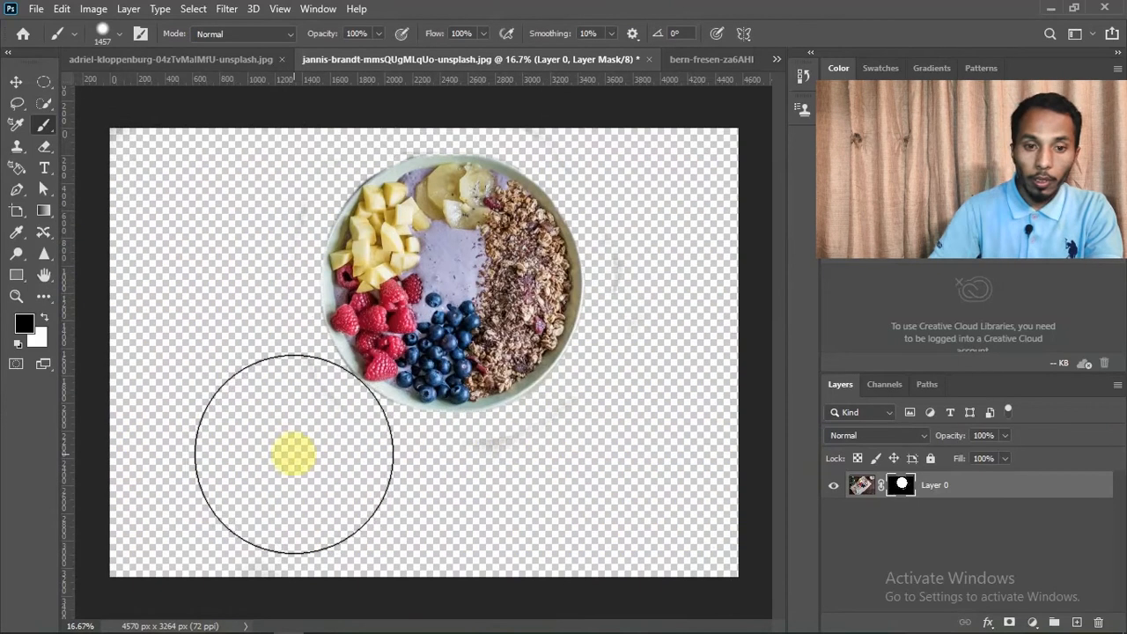
# - Add a dark red (581010) Solid Color fill layer and place it beneath Layer 0
pyautogui.click(18, 83)
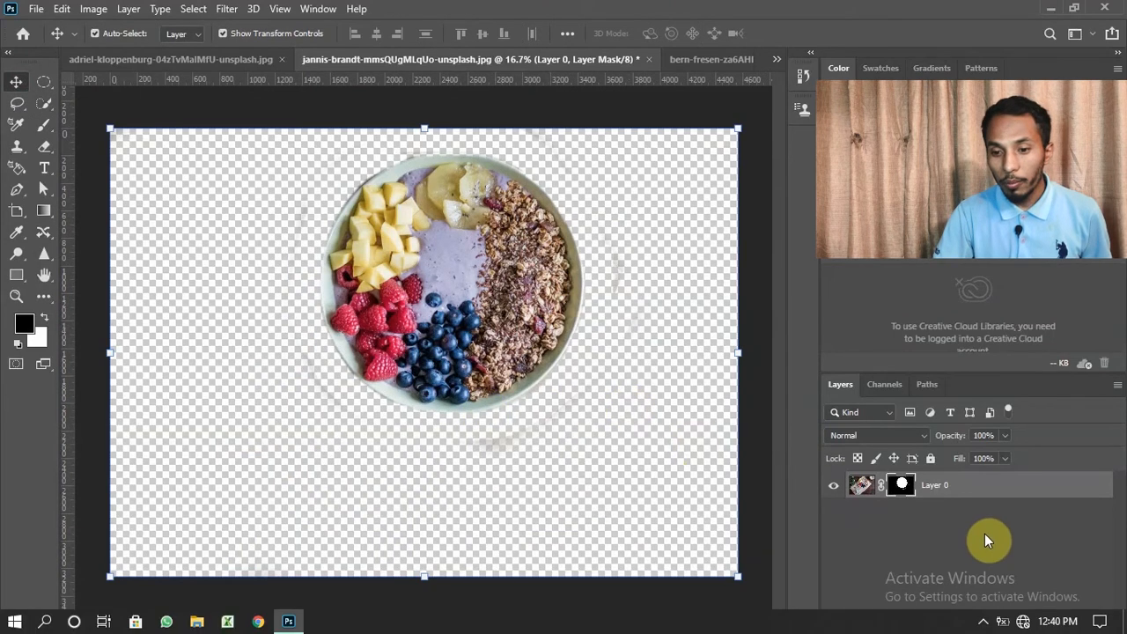
pyautogui.click(1050, 622)
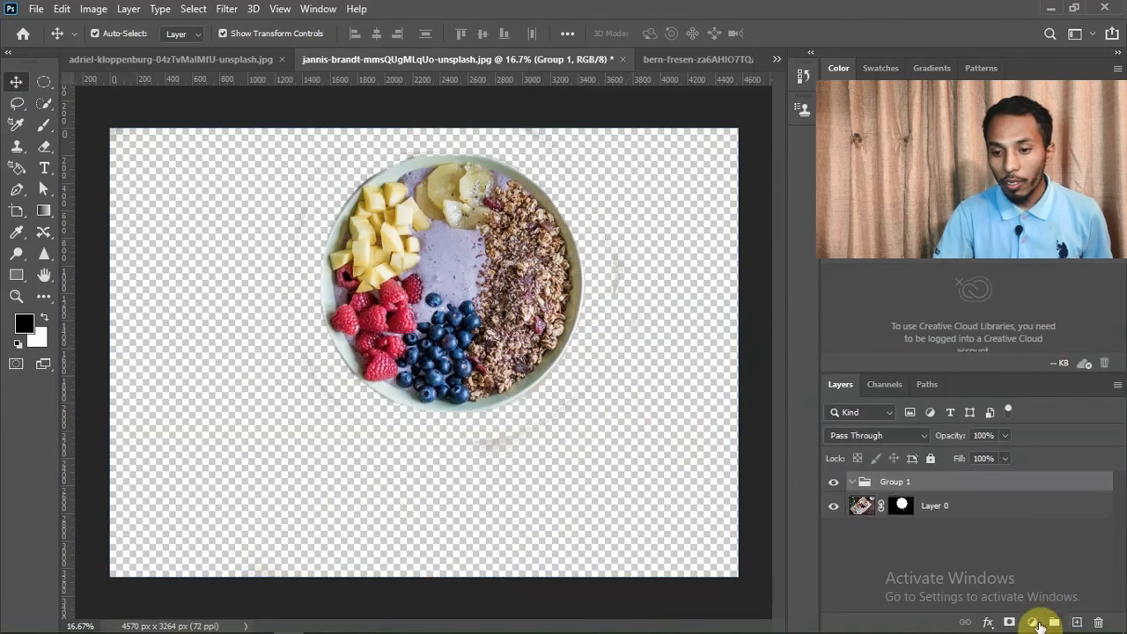
pyautogui.hotkey('ctrl', 'z')
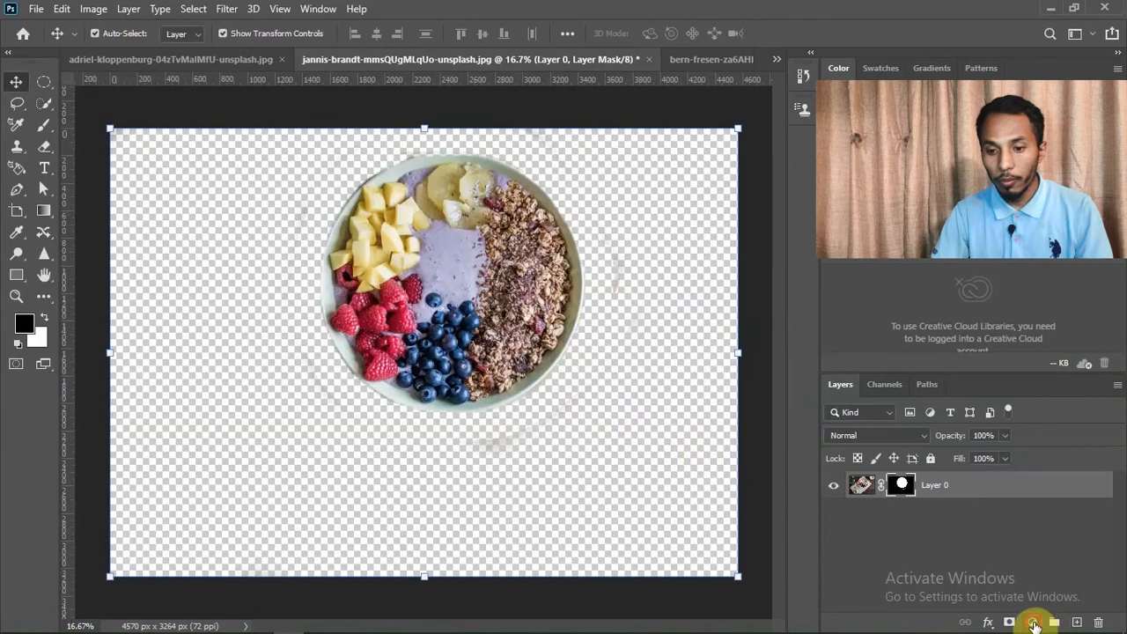
pyautogui.click(1034, 622)
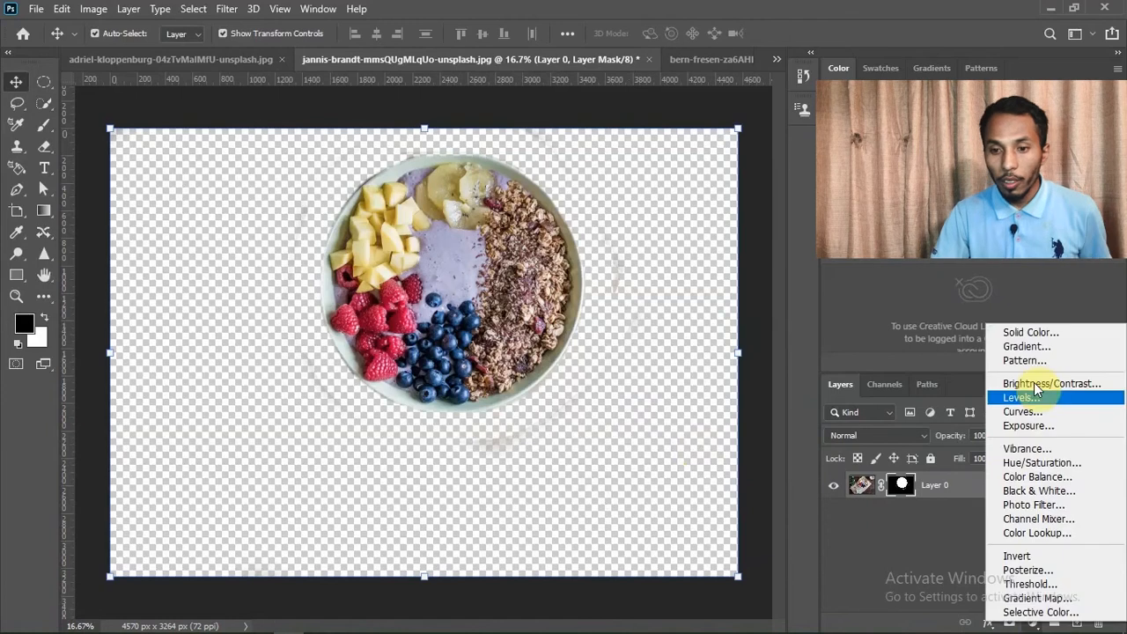
pyautogui.click(1002, 334)
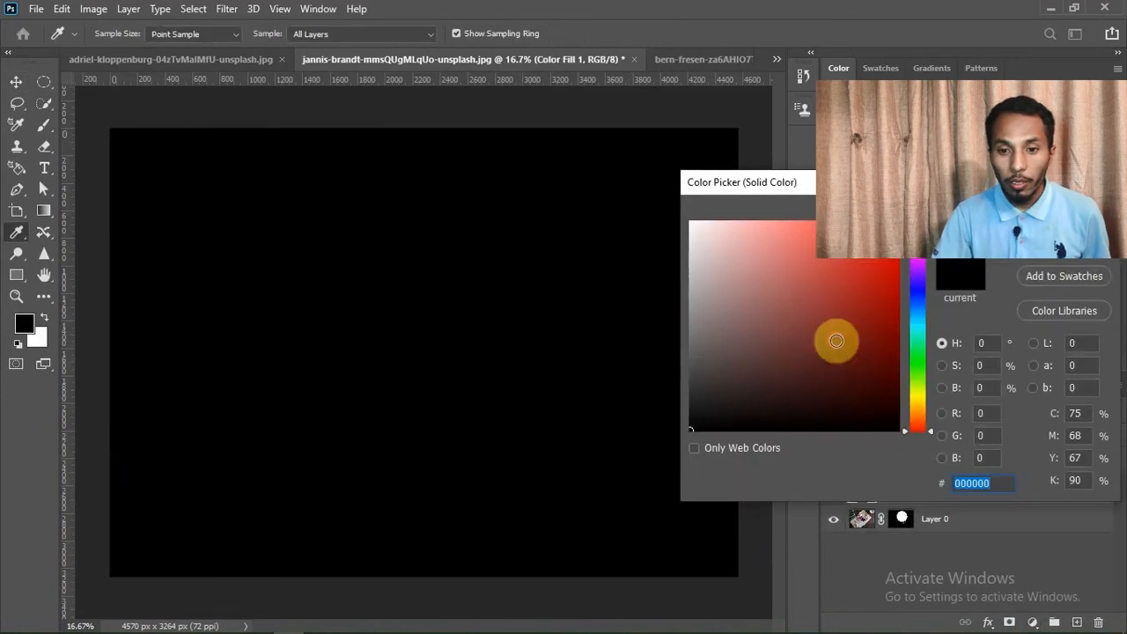
pyautogui.moveTo(837, 340); pyautogui.dragTo(863, 357)
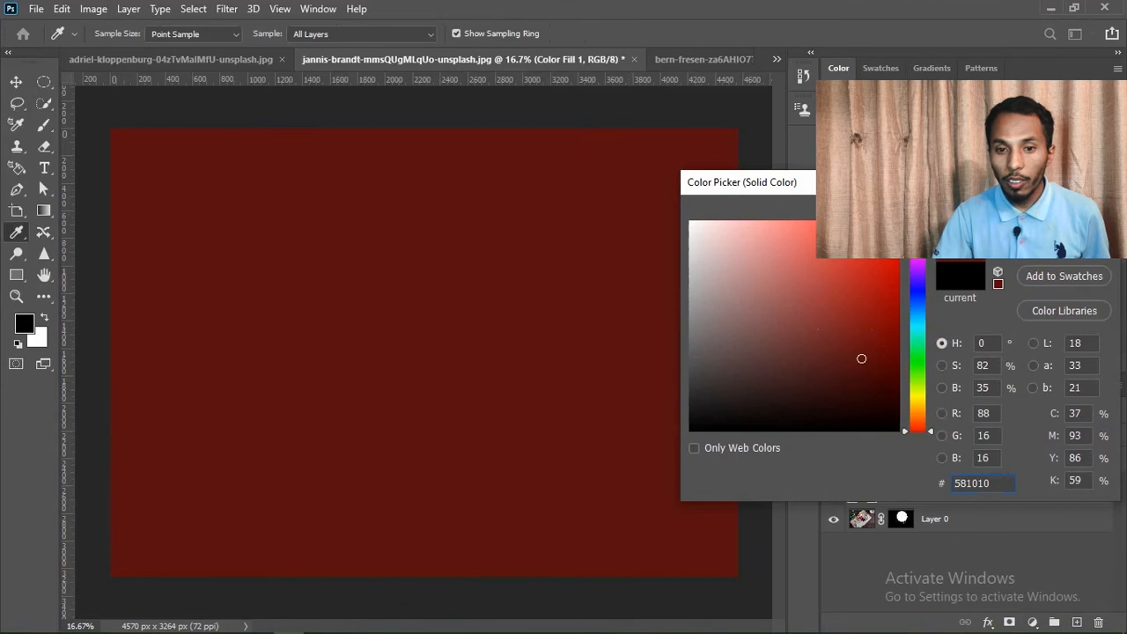
pyautogui.click(1064, 211)
pyautogui.moveTo(981, 491); pyautogui.dragTo(965, 534)
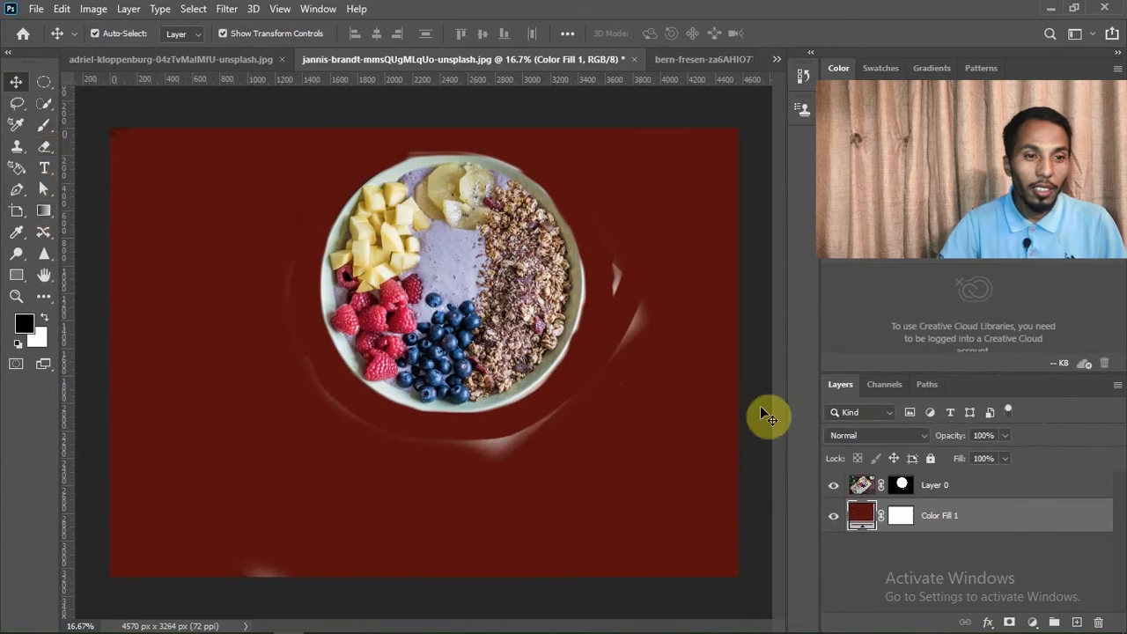
# - Set the brush to 495 px and paint black on Layer 0's mask over the leftover background traces around the bowl
pyautogui.click(906, 484)
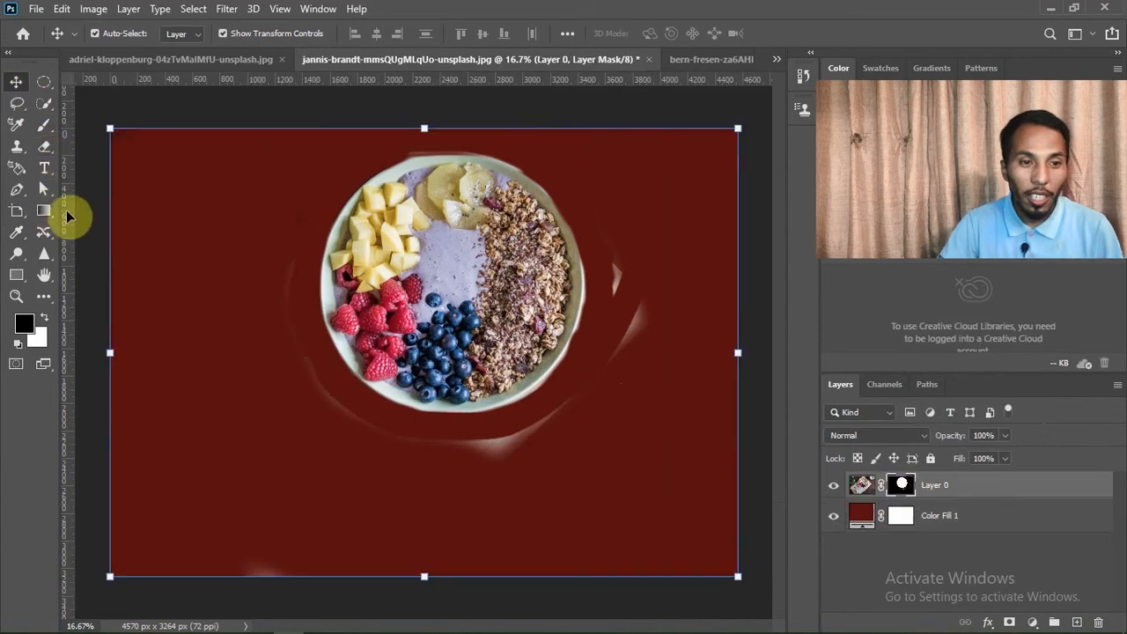
pyautogui.click(45, 124)
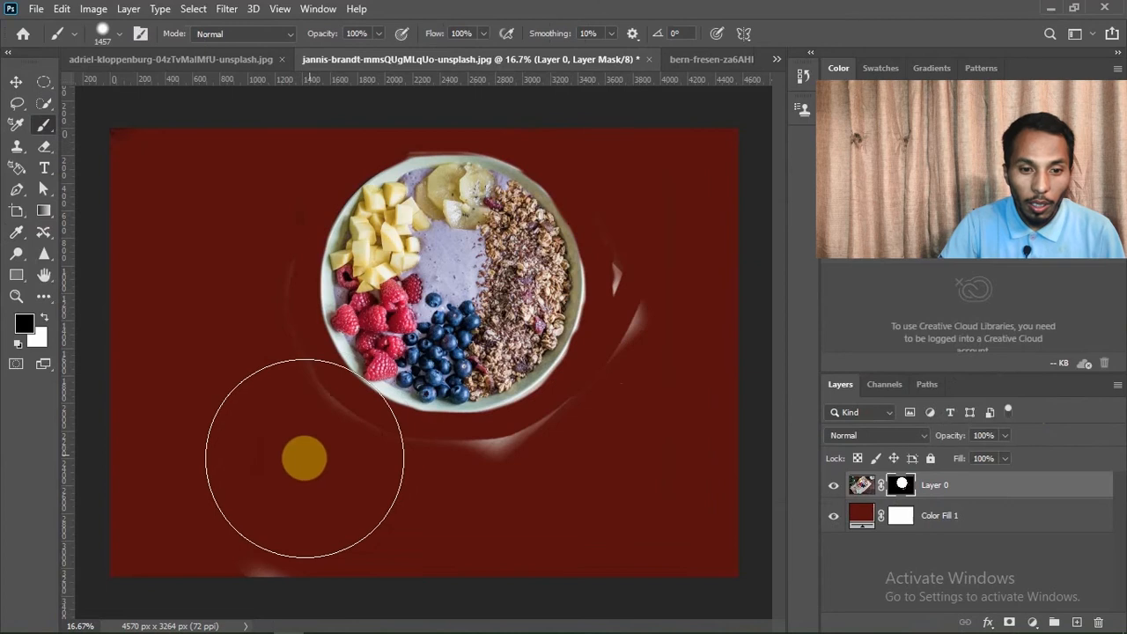
pyautogui.moveTo(606, 487)
pyautogui.mouseDown()
pyautogui.moveTo(657, 439)
pyautogui.moveTo(691, 306)
pyautogui.moveTo(646, 438)
pyautogui.mouseUp()
pyautogui.rightClick(646, 439)
pyautogui.moveTo(813, 405); pyautogui.dragTo(797, 381)
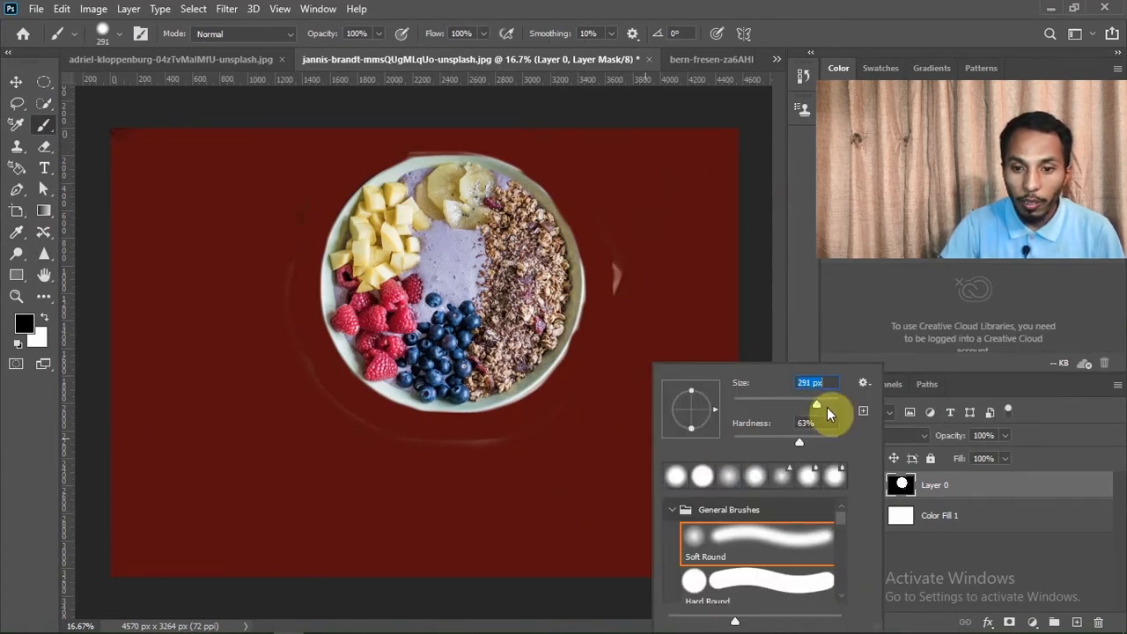
pyautogui.press('Return')
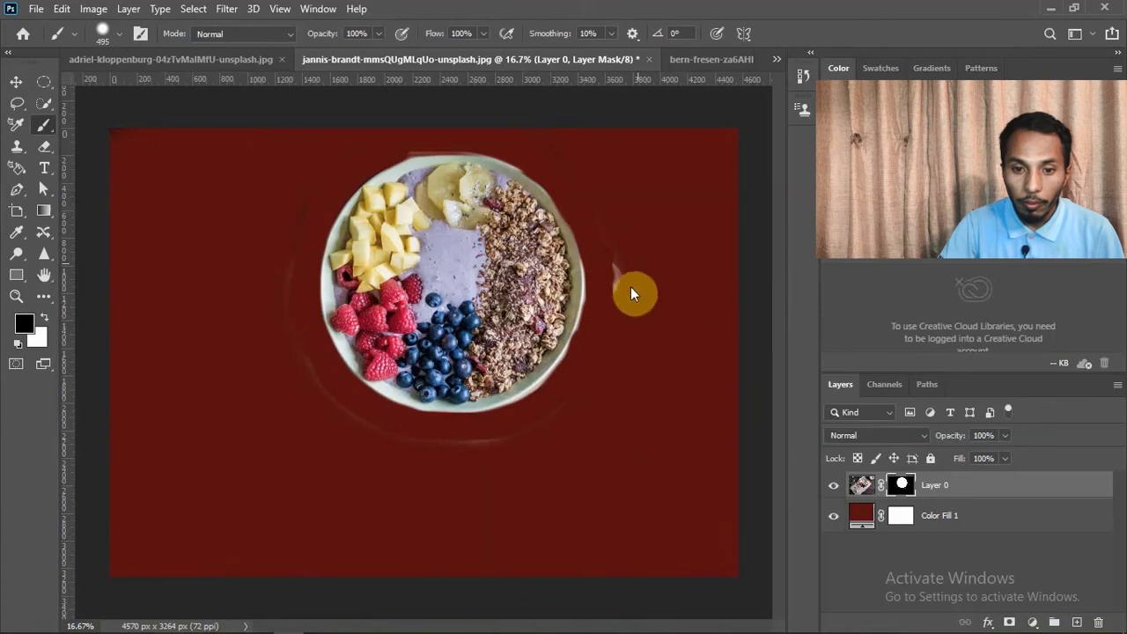
pyautogui.click(624, 278)
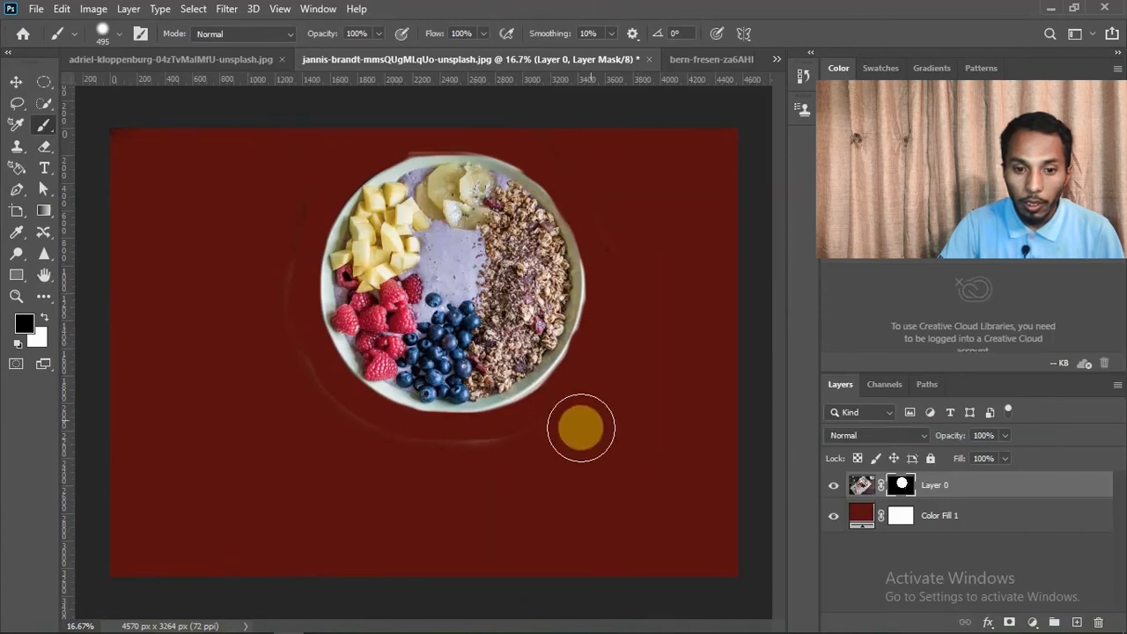
pyautogui.moveTo(581, 428)
pyautogui.mouseDown()
pyautogui.moveTo(442, 456)
pyautogui.moveTo(374, 443)
pyautogui.moveTo(296, 361)
pyautogui.moveTo(271, 279)
pyautogui.moveTo(277, 199)
pyautogui.moveTo(321, 138)
pyautogui.moveTo(422, 115)
pyautogui.moveTo(407, 120)
pyautogui.moveTo(523, 131)
pyautogui.moveTo(571, 166)
pyautogui.moveTo(610, 238)
pyautogui.moveTo(611, 327)
pyautogui.moveTo(574, 403)
pyautogui.moveTo(557, 419)
pyautogui.moveTo(592, 376)
pyautogui.moveTo(521, 437)
pyautogui.moveTo(454, 448)
pyautogui.moveTo(318, 422)
pyautogui.mouseUp()
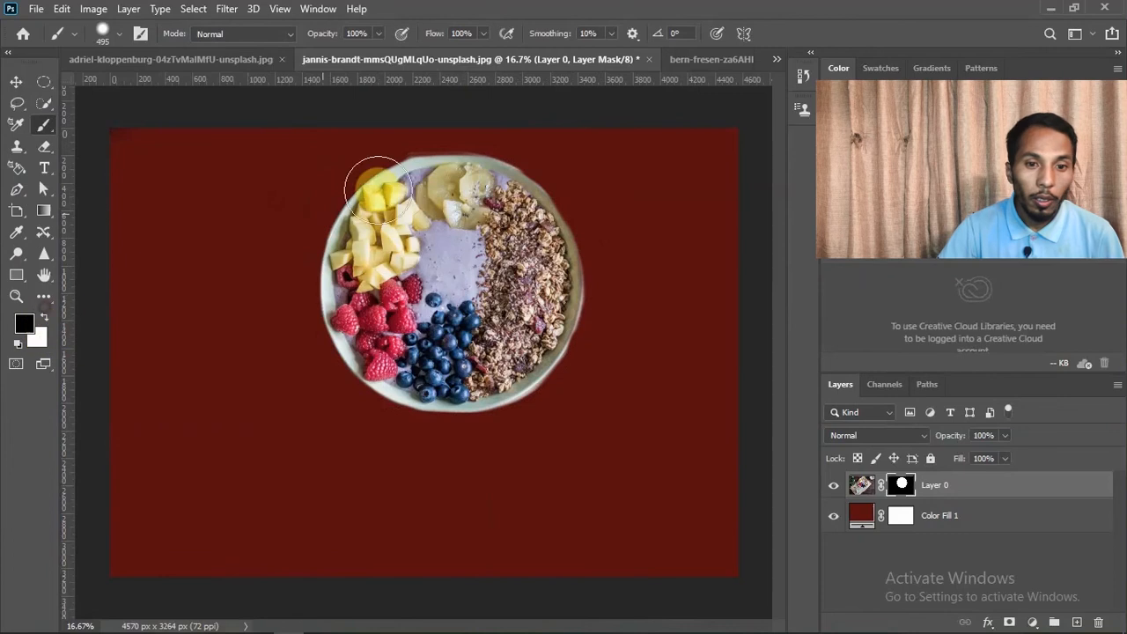
pyautogui.moveTo(404, 225)
pyautogui.mouseDown()
pyautogui.moveTo(488, 187)
pyautogui.moveTo(507, 194)
pyautogui.moveTo(454, 193)
pyautogui.moveTo(507, 200)
pyautogui.moveTo(538, 247)
pyautogui.moveTo(540, 229)
pyautogui.moveTo(552, 278)
pyautogui.moveTo(536, 330)
pyautogui.moveTo(487, 328)
pyautogui.moveTo(465, 286)
pyautogui.moveTo(458, 188)
pyautogui.mouseUp()
pyautogui.hotkey('ctrl', 'z')
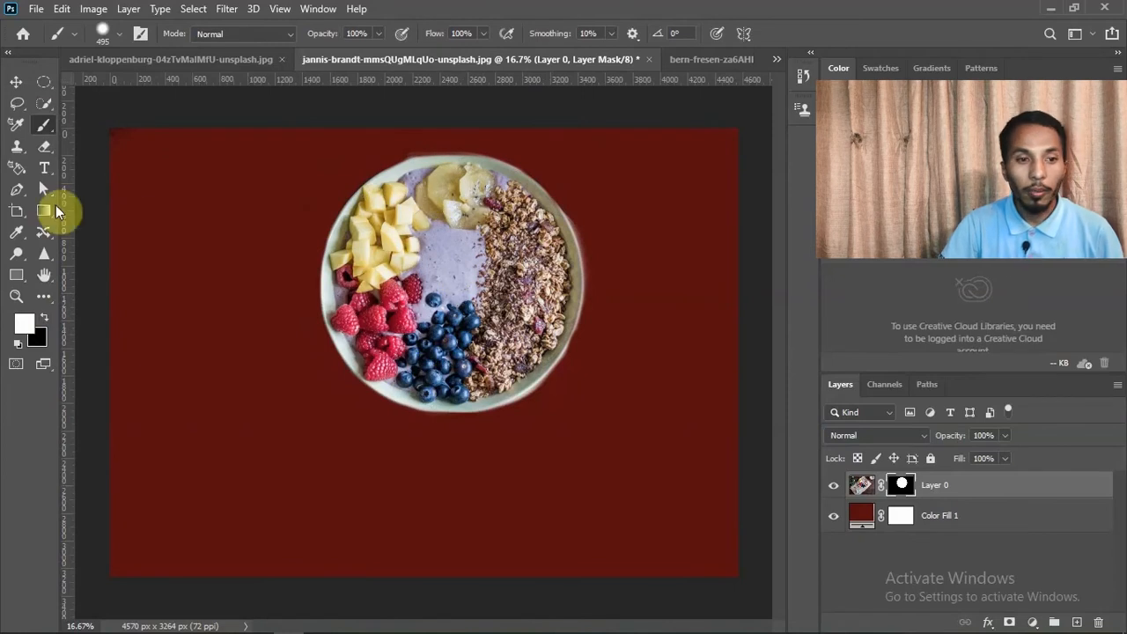
# - Move the masked bowl layer lower on the dark red background
pyautogui.click(16, 82)
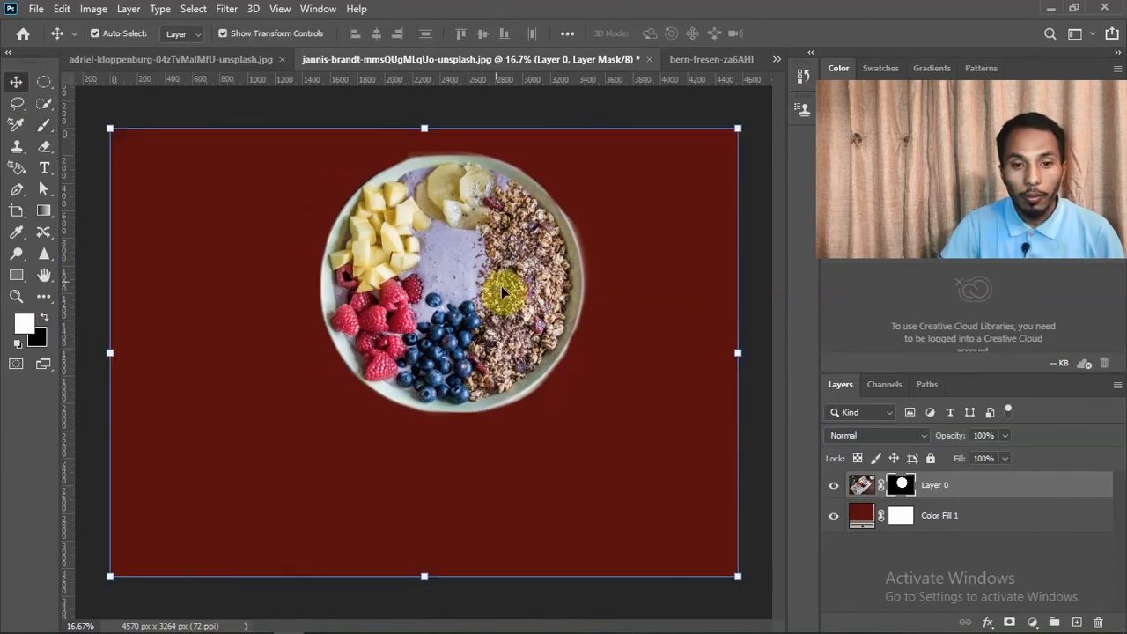
pyautogui.moveTo(503, 287); pyautogui.dragTo(522, 326)
pyautogui.moveTo(410, 333); pyautogui.dragTo(407, 297)
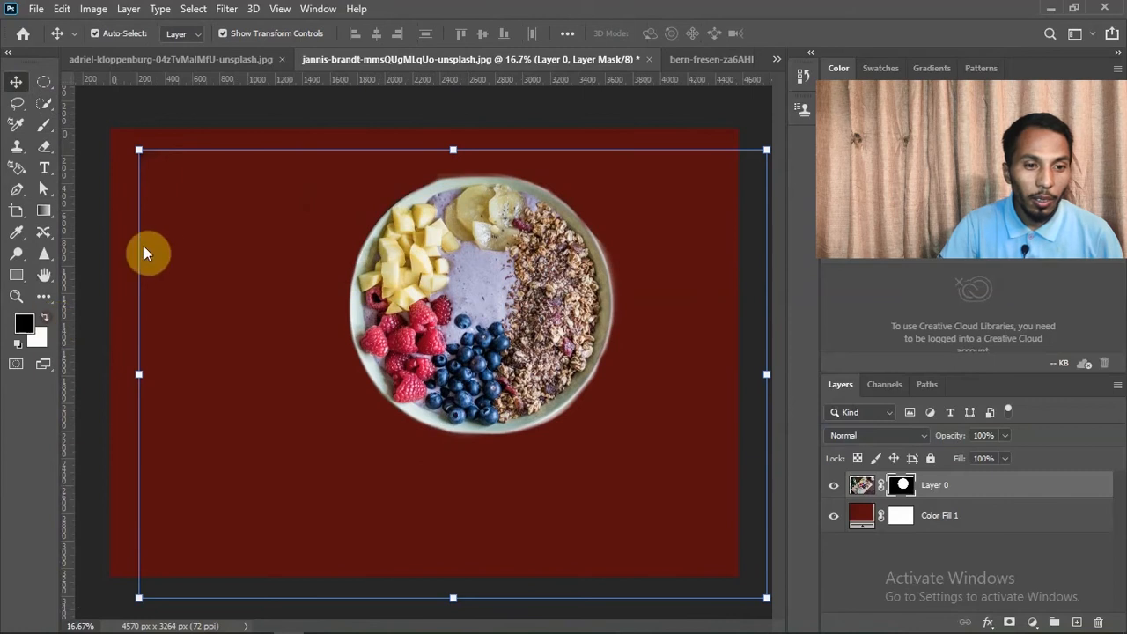
pyautogui.click(44, 125)
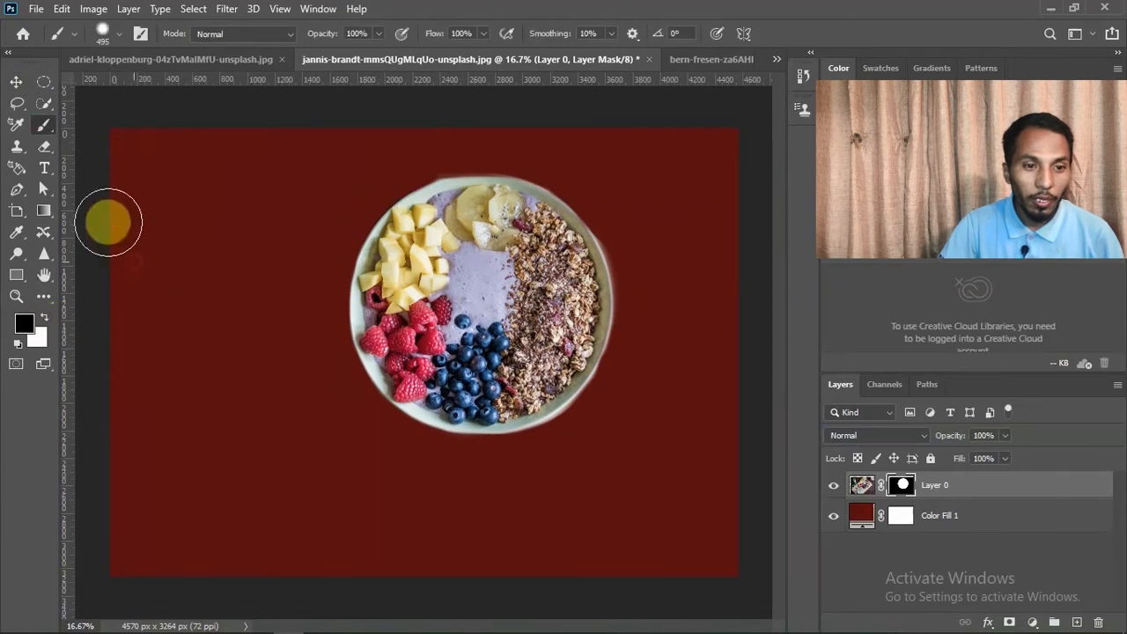
pyautogui.click(19, 85)
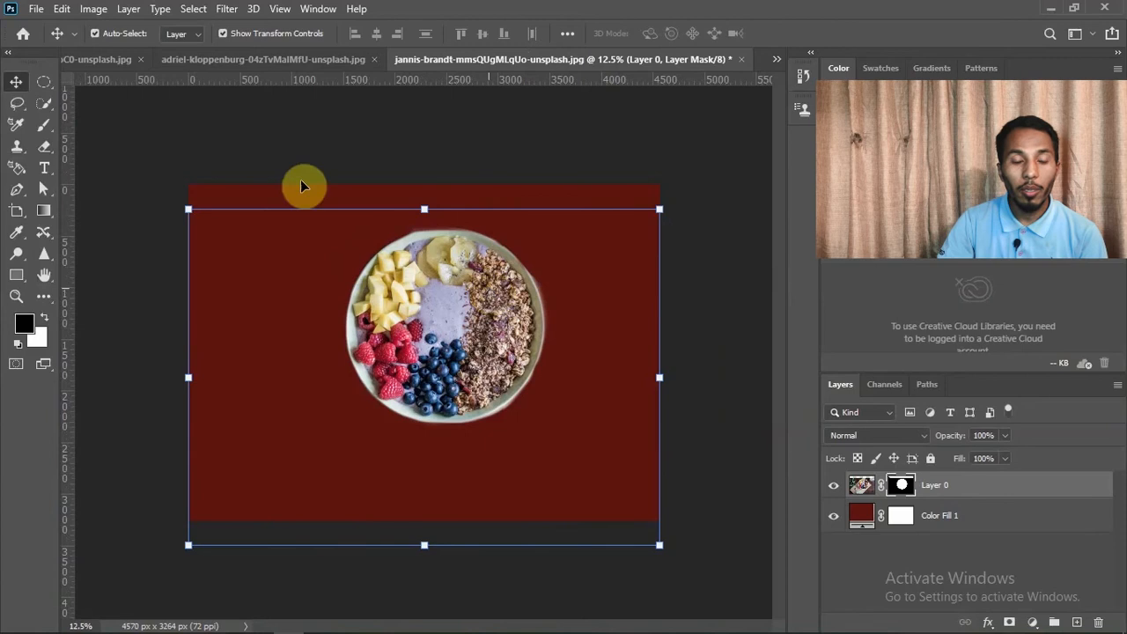
# - Bring up the golden hills landscape photo and unlock its Background layer
pyautogui.click(83, 63)
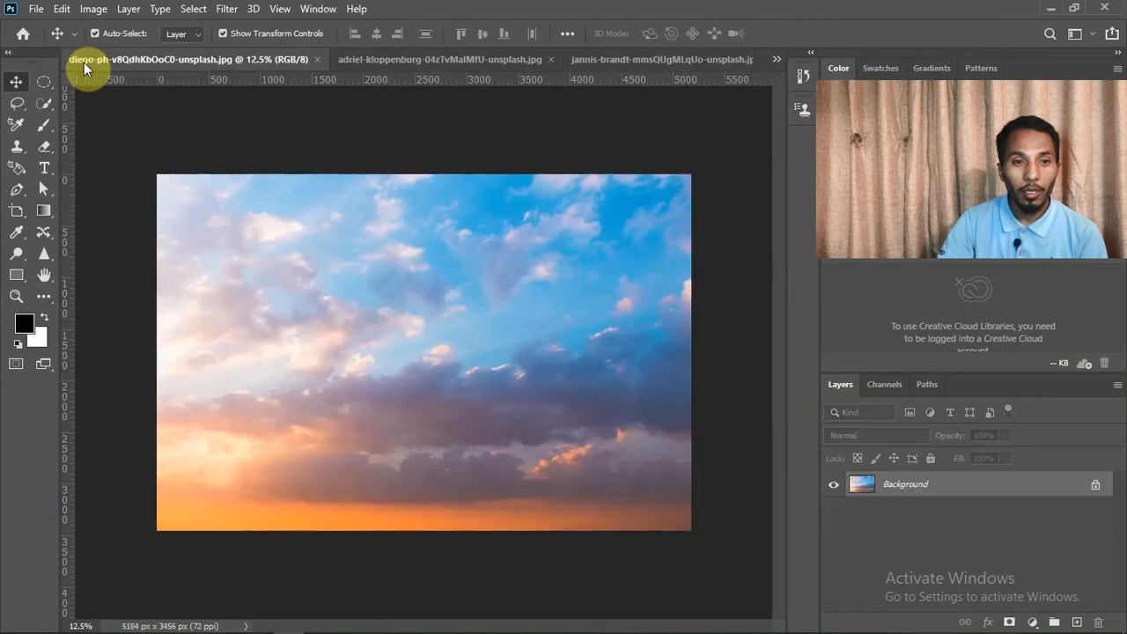
pyautogui.click(384, 65)
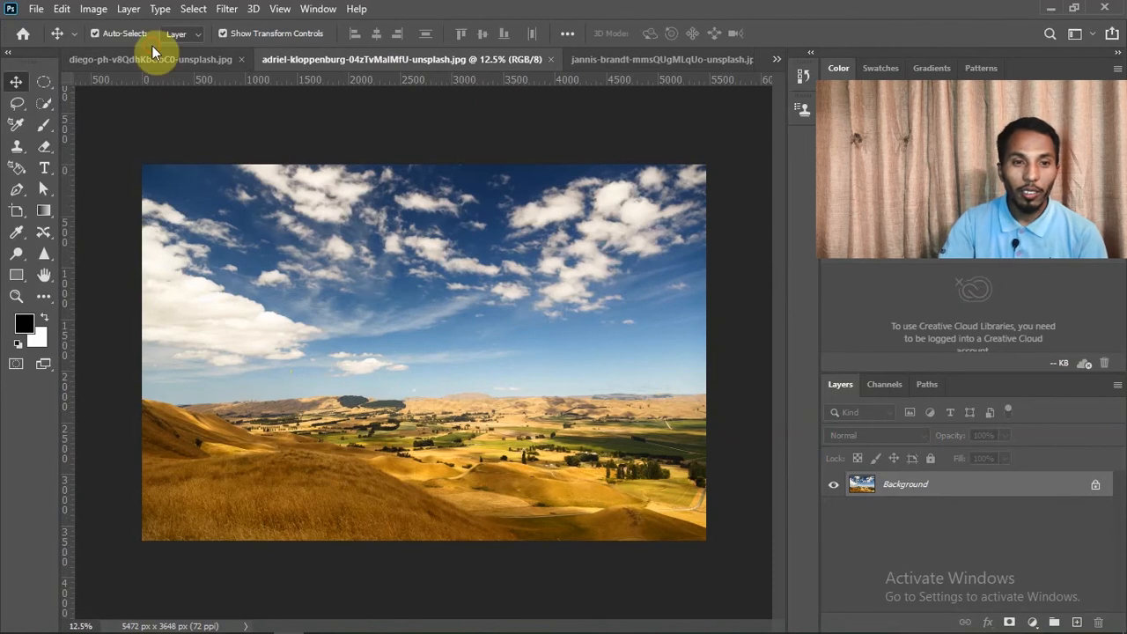
pyautogui.click(1096, 488)
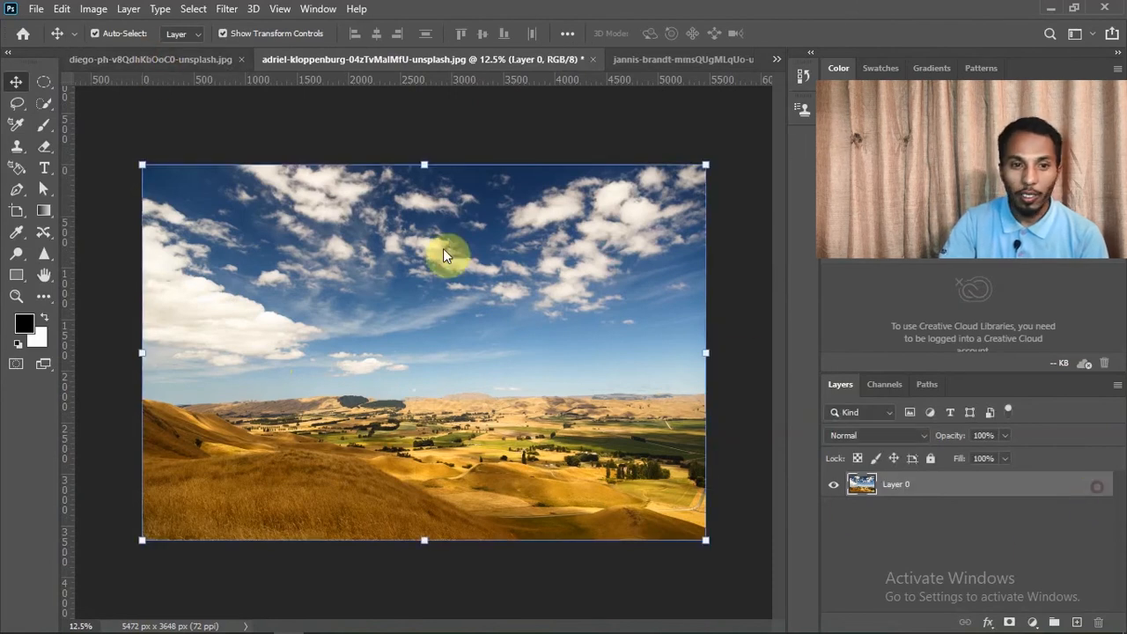
# - Copy the unlocked sunset sky photo into the landscape document and stretch it to cover the whole canvas
pyautogui.click(177, 60)
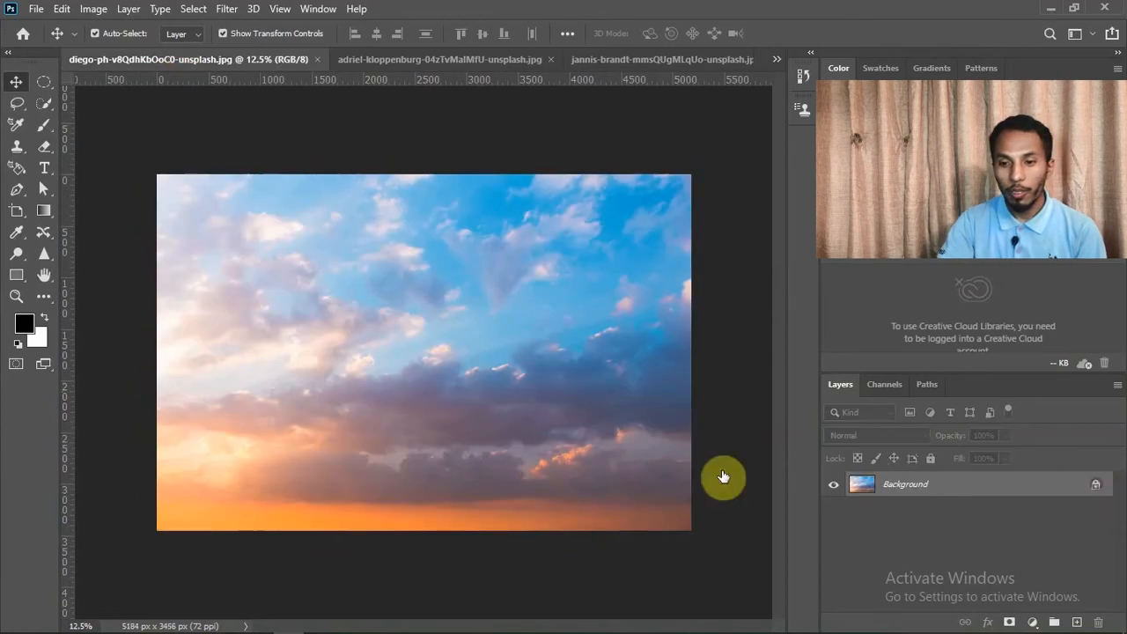
pyautogui.click(532, 441)
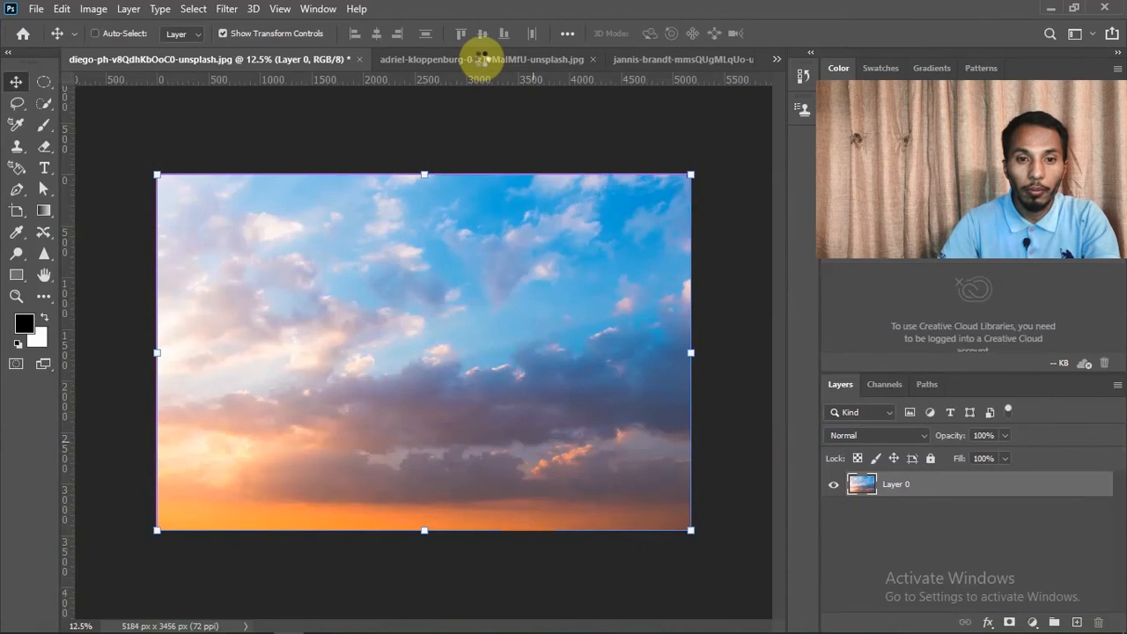
pyautogui.click(481, 58)
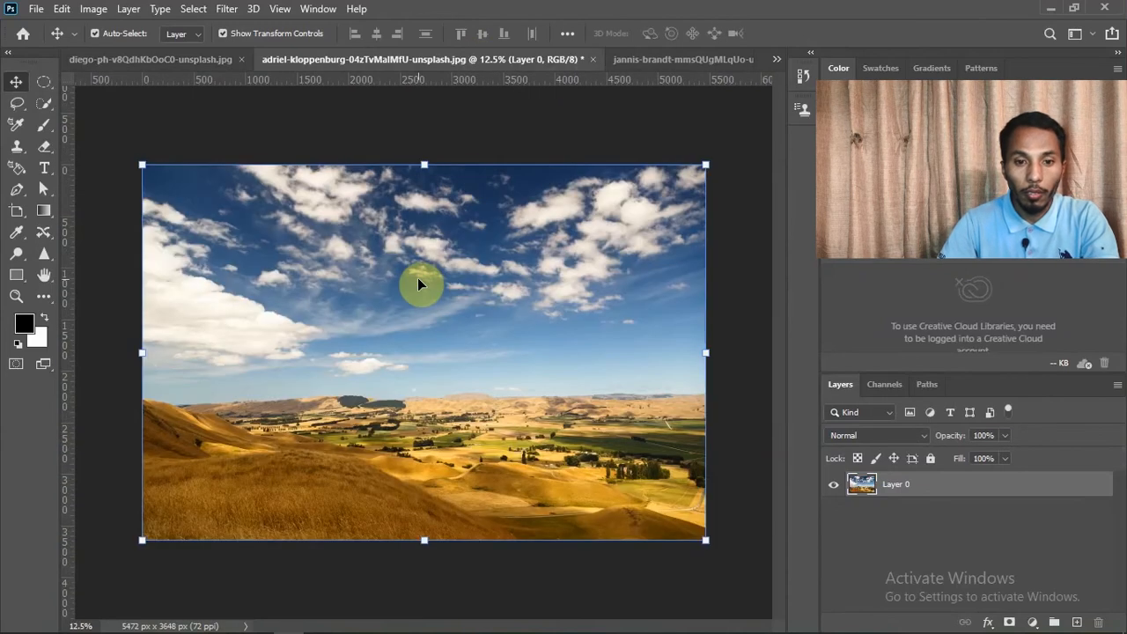
pyautogui.hotkey('ctrl', 'v')
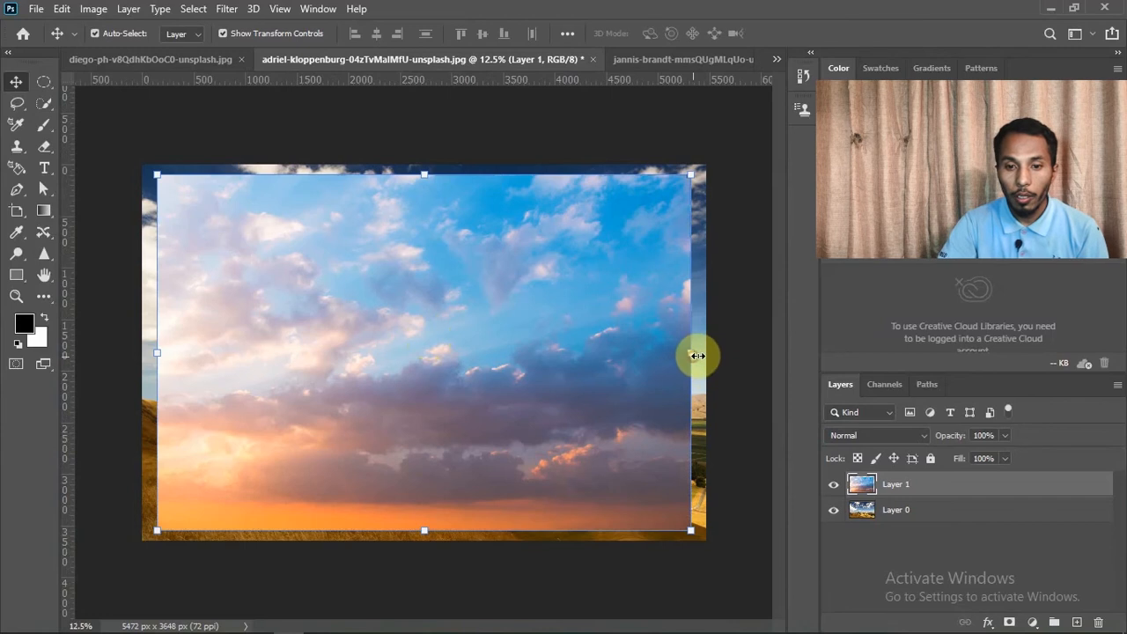
pyautogui.moveTo(693, 353); pyautogui.dragTo(708, 353)
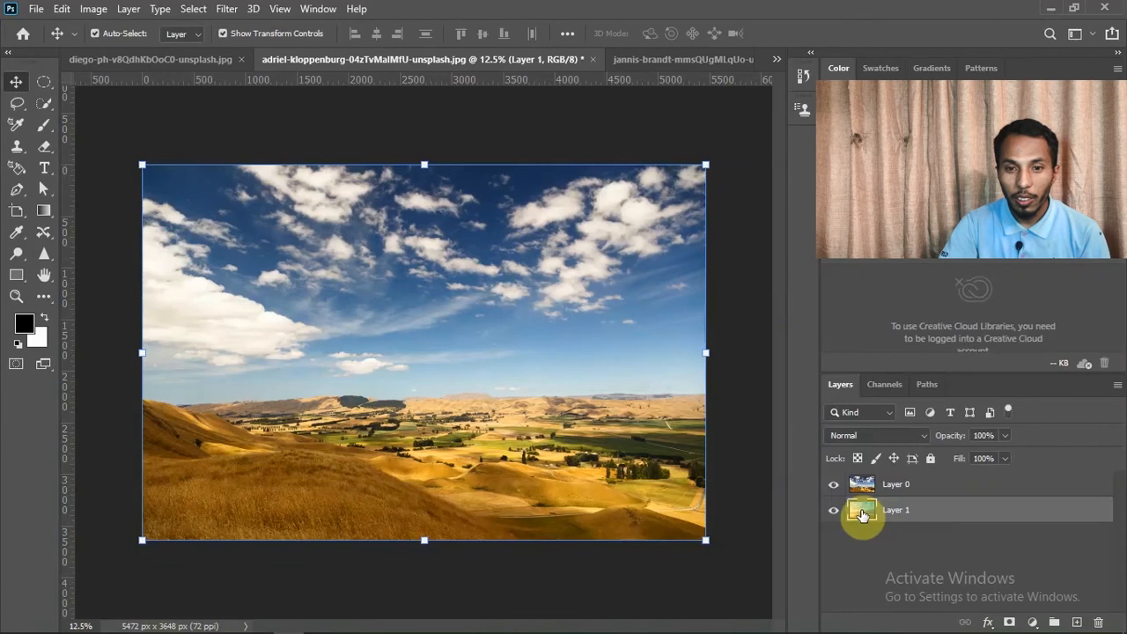
# - Place the sky layer beneath the landscape's Layer 0 and add a white layer mask to Layer 0
pyautogui.moveTo(862, 515); pyautogui.dragTo(885, 486)
pyautogui.click(885, 486)
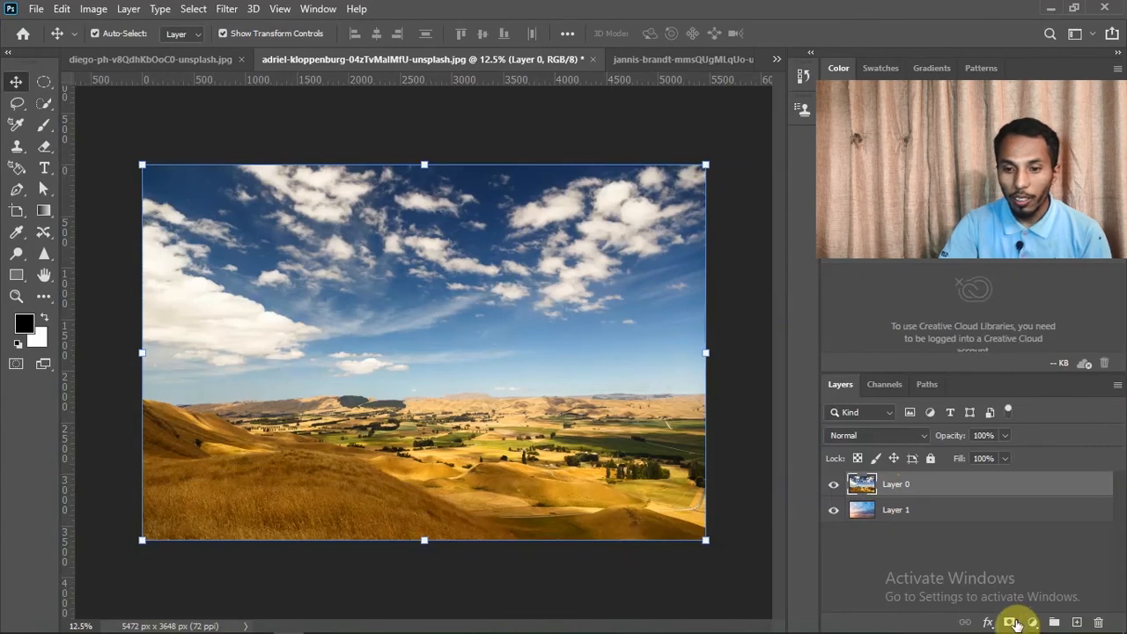
pyautogui.click(1012, 622)
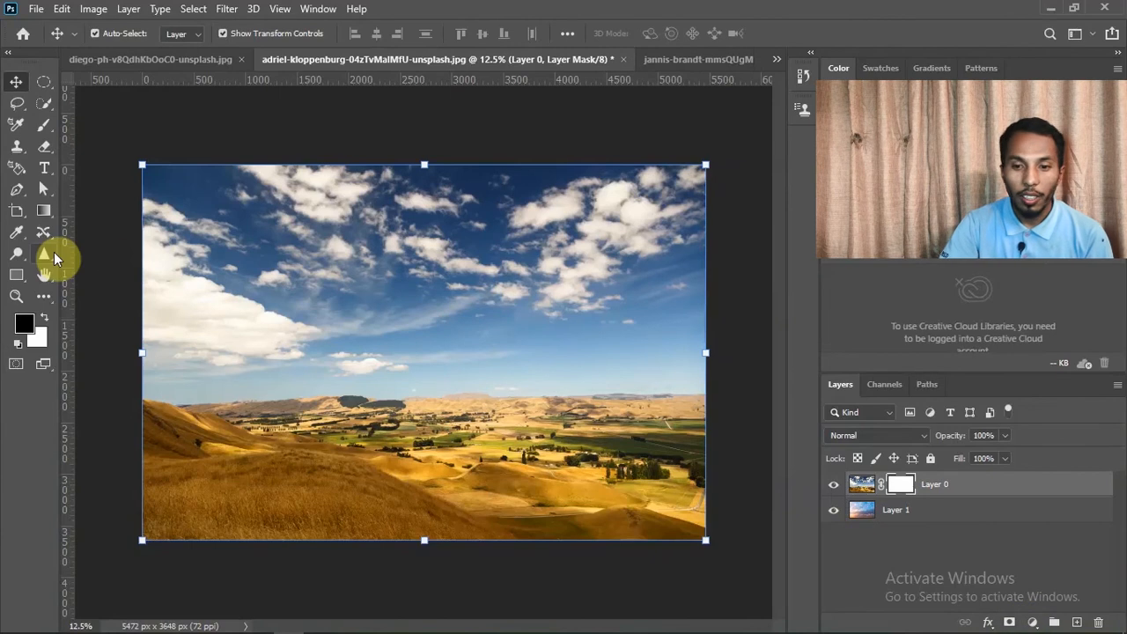
# - Paint black on Layer 0's mask with the 495 px Soft Round brush over the original sky down to the horizon
pyautogui.click(44, 124)
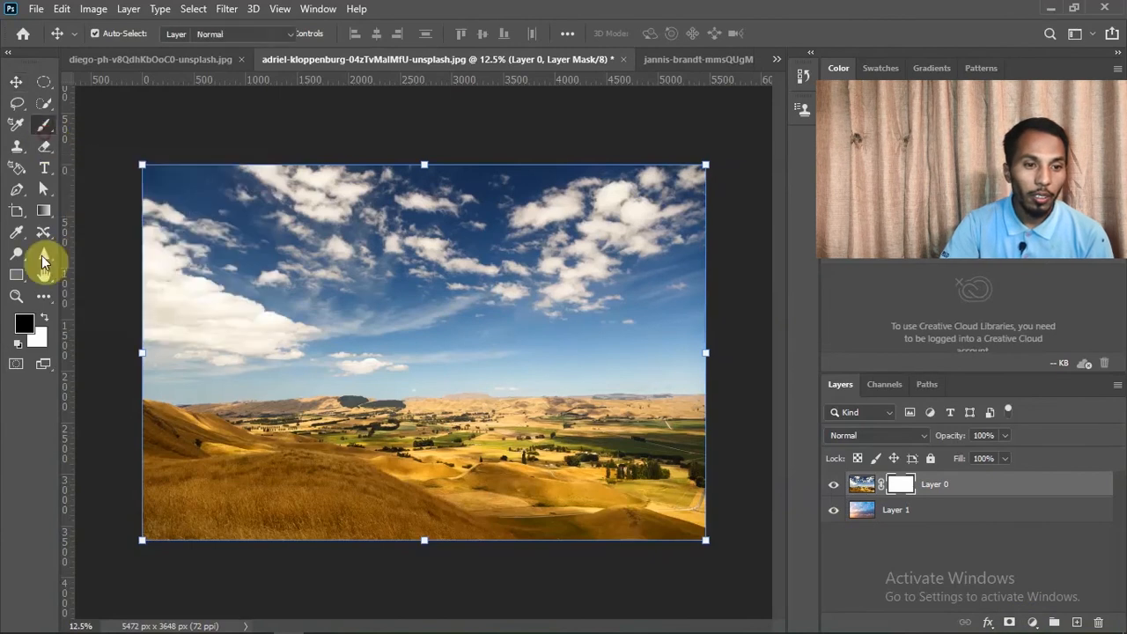
pyautogui.rightClick(167, 197)
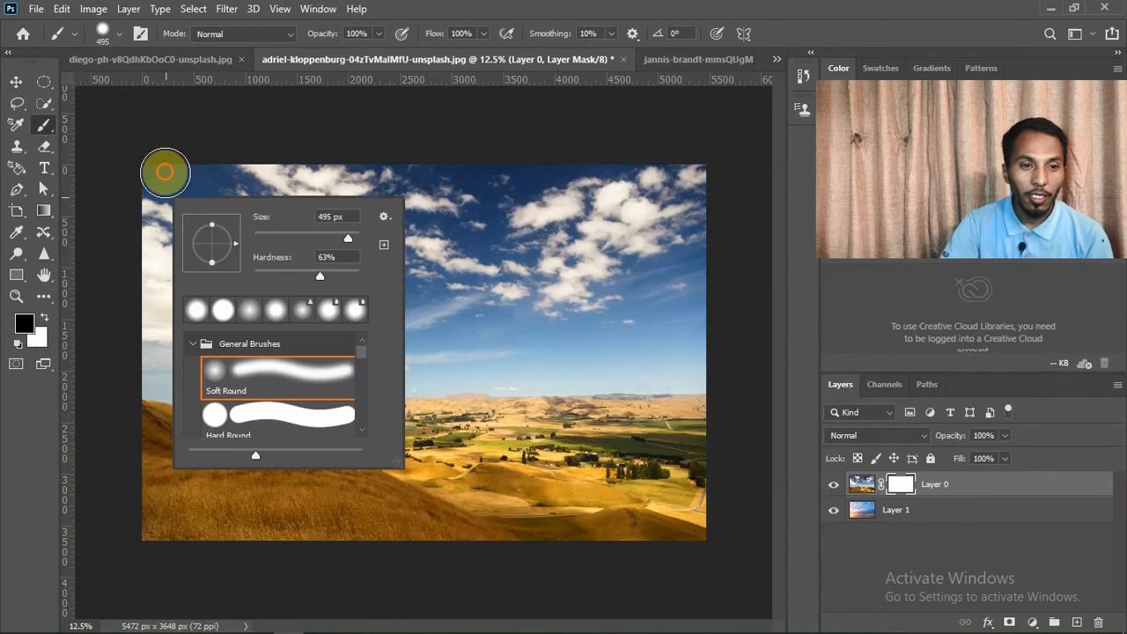
pyautogui.moveTo(165, 172)
pyautogui.mouseDown()
pyautogui.moveTo(694, 170)
pyautogui.moveTo(628, 197)
pyautogui.moveTo(352, 211)
pyautogui.mouseUp()
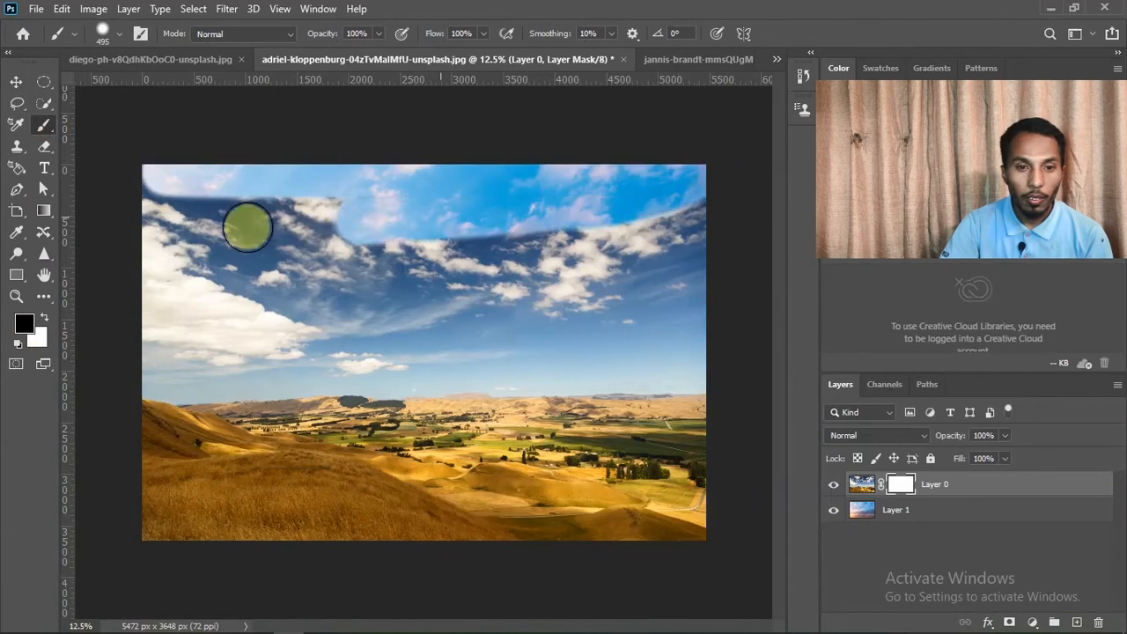
pyautogui.moveTo(247, 227)
pyautogui.mouseDown()
pyautogui.moveTo(126, 221)
pyautogui.moveTo(206, 194)
pyautogui.moveTo(483, 232)
pyautogui.moveTo(703, 220)
pyautogui.moveTo(712, 329)
pyautogui.moveTo(320, 365)
pyautogui.moveTo(549, 307)
pyautogui.moveTo(543, 272)
pyautogui.moveTo(168, 262)
pyautogui.moveTo(669, 361)
pyautogui.moveTo(176, 375)
pyautogui.moveTo(310, 367)
pyautogui.mouseUp()
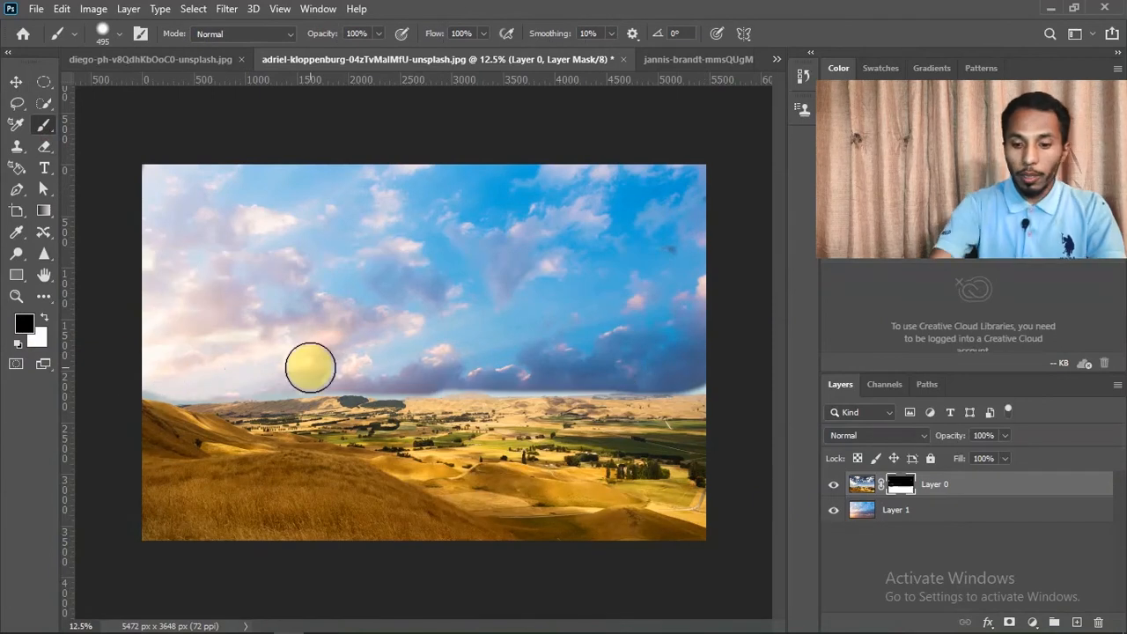
# - Hide the crest of the hill at the landscape's left edge with black on the mask and restore it with white
pyautogui.scroll(2, 310, 367)
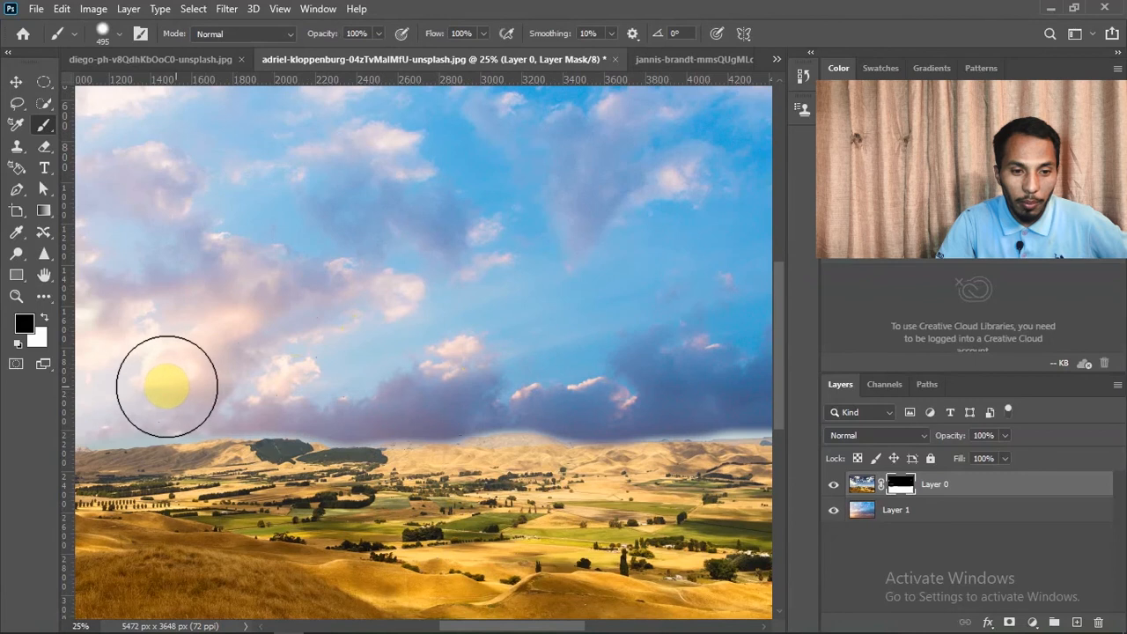
pyautogui.hscroll(-6, 167, 388)
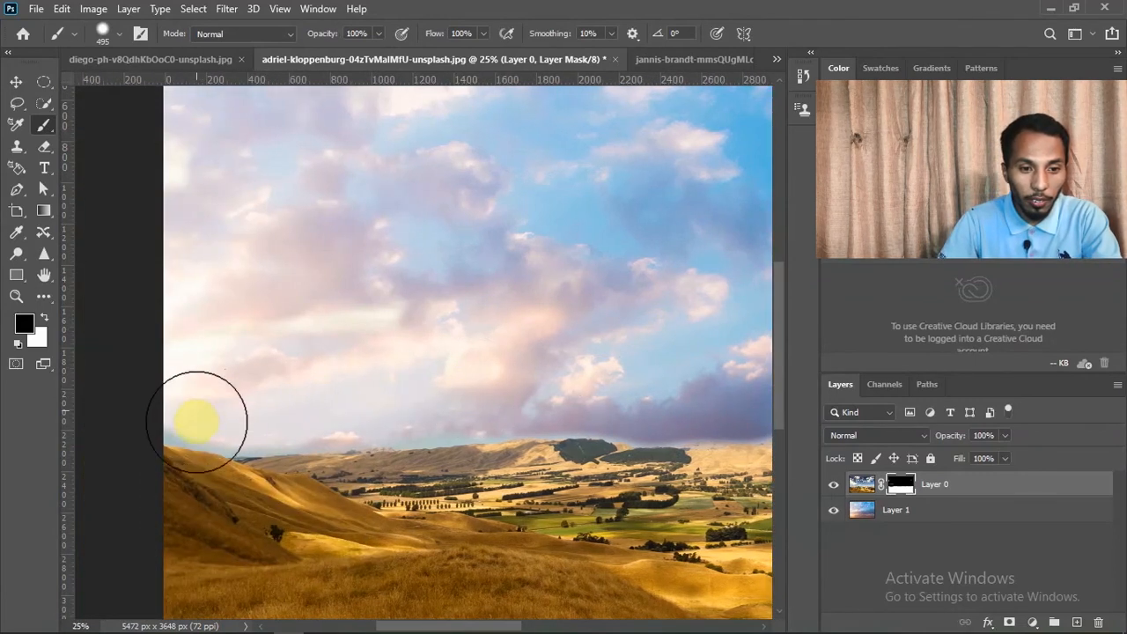
pyautogui.moveTo(197, 421)
pyautogui.mouseDown()
pyautogui.moveTo(188, 461)
pyautogui.moveTo(216, 473)
pyautogui.moveTo(253, 518)
pyautogui.moveTo(212, 495)
pyautogui.mouseUp()
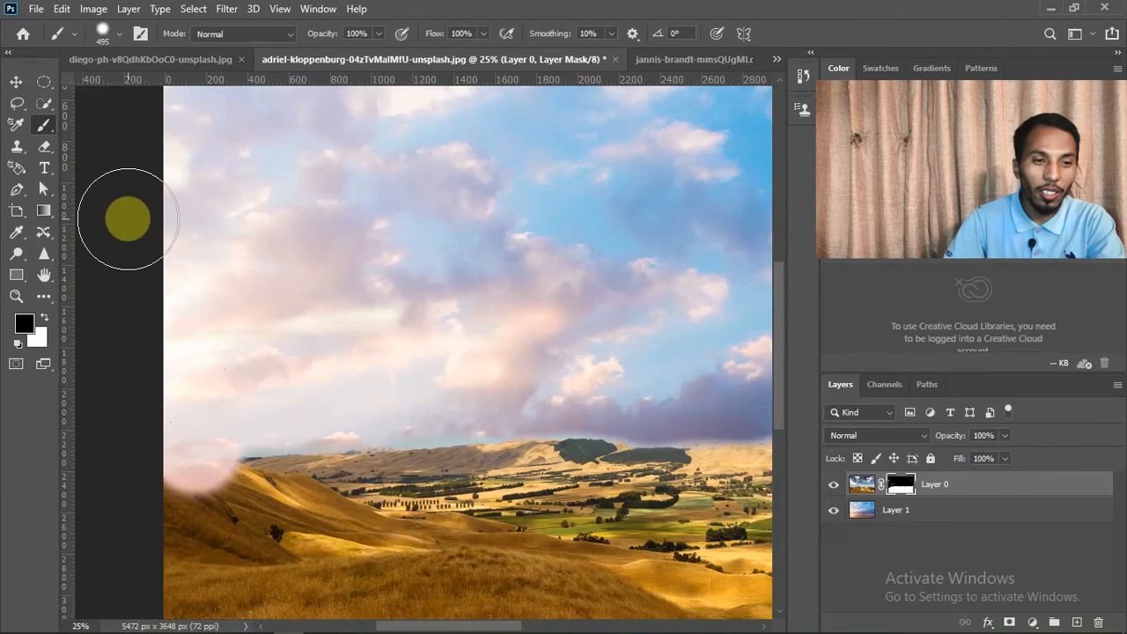
pyautogui.click(48, 318)
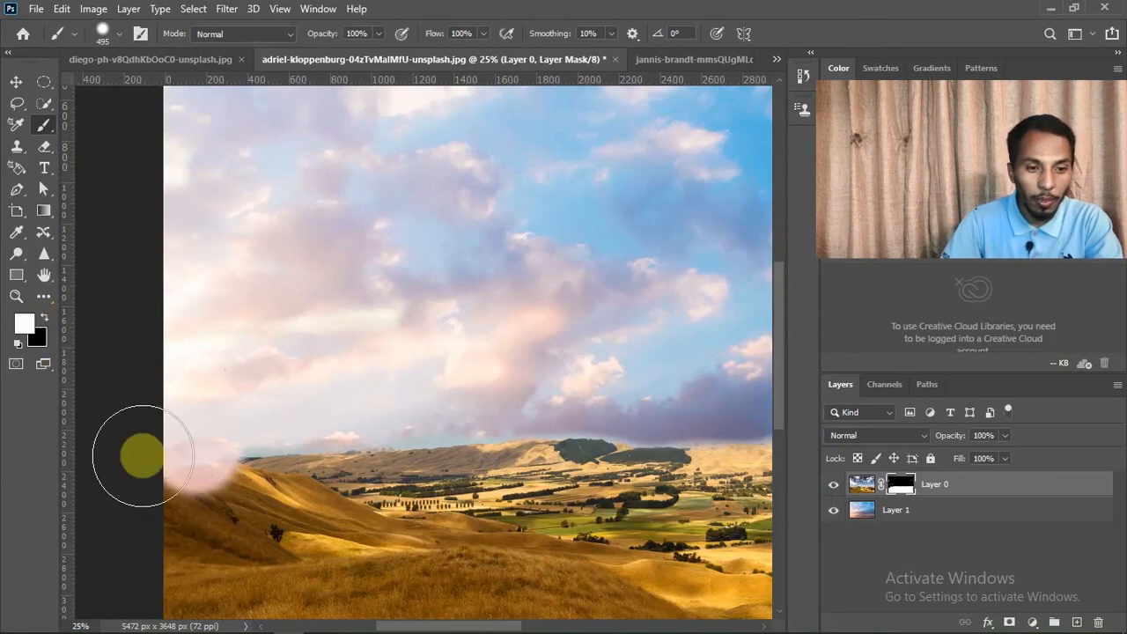
pyautogui.moveTo(144, 455)
pyautogui.mouseDown()
pyautogui.moveTo(190, 515)
pyautogui.moveTo(200, 497)
pyautogui.moveTo(234, 499)
pyautogui.moveTo(158, 483)
pyautogui.moveTo(220, 511)
pyautogui.mouseUp()
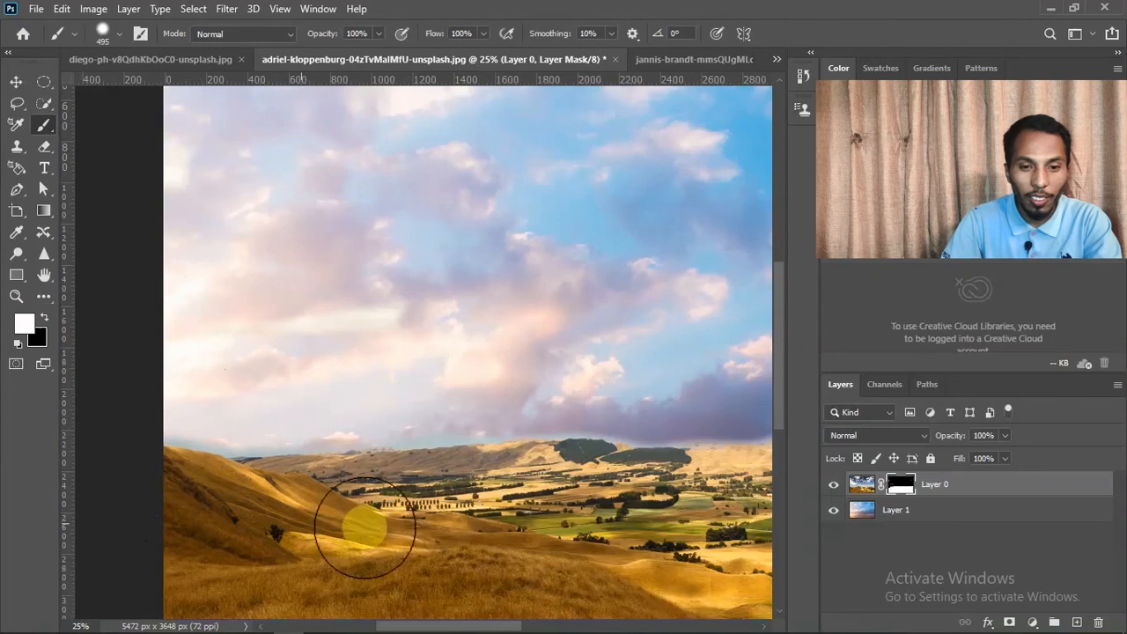
# - Paint black on Layer 0's mask over the remaining original sky above the middle of the horizon
pyautogui.hscroll(3, 388, 503)
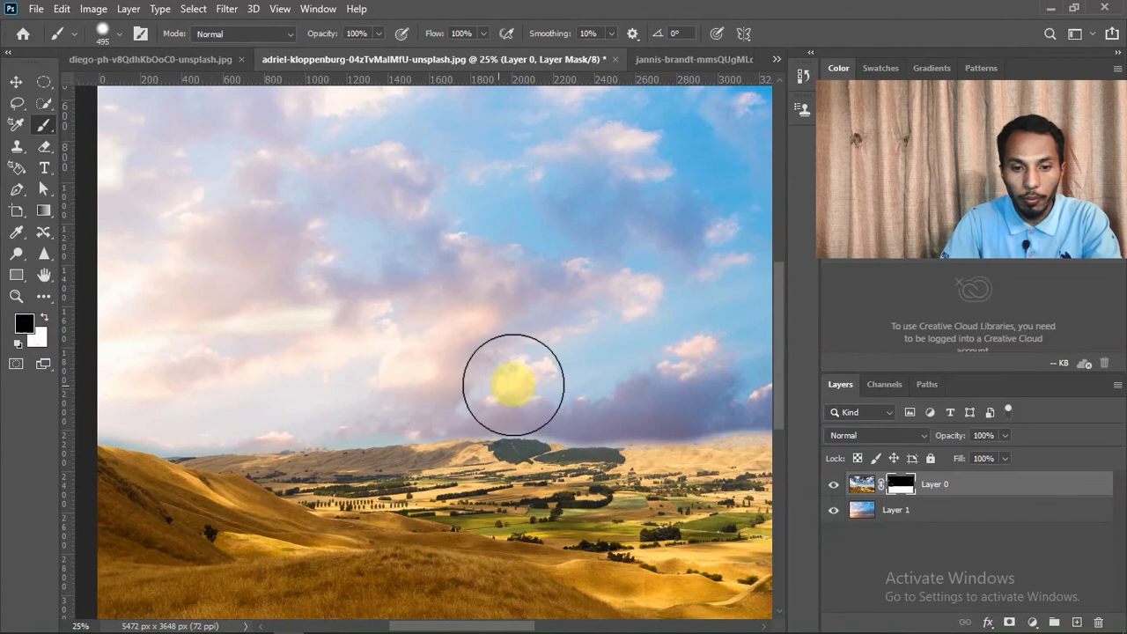
pyautogui.hscroll(10, 573, 392)
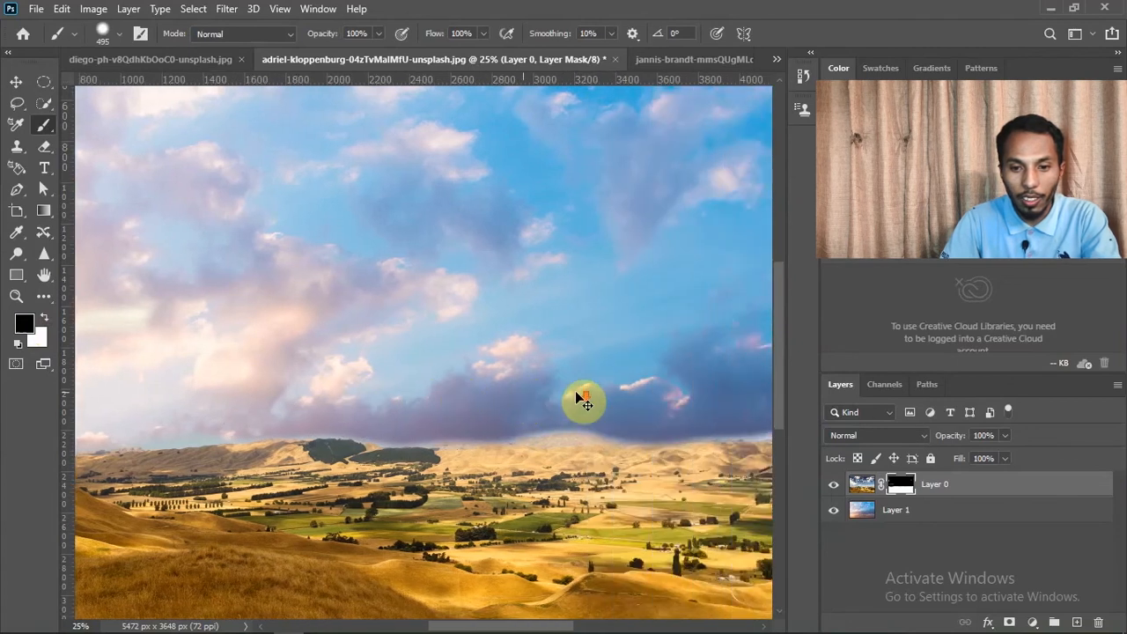
pyautogui.hscroll(3, 581, 396)
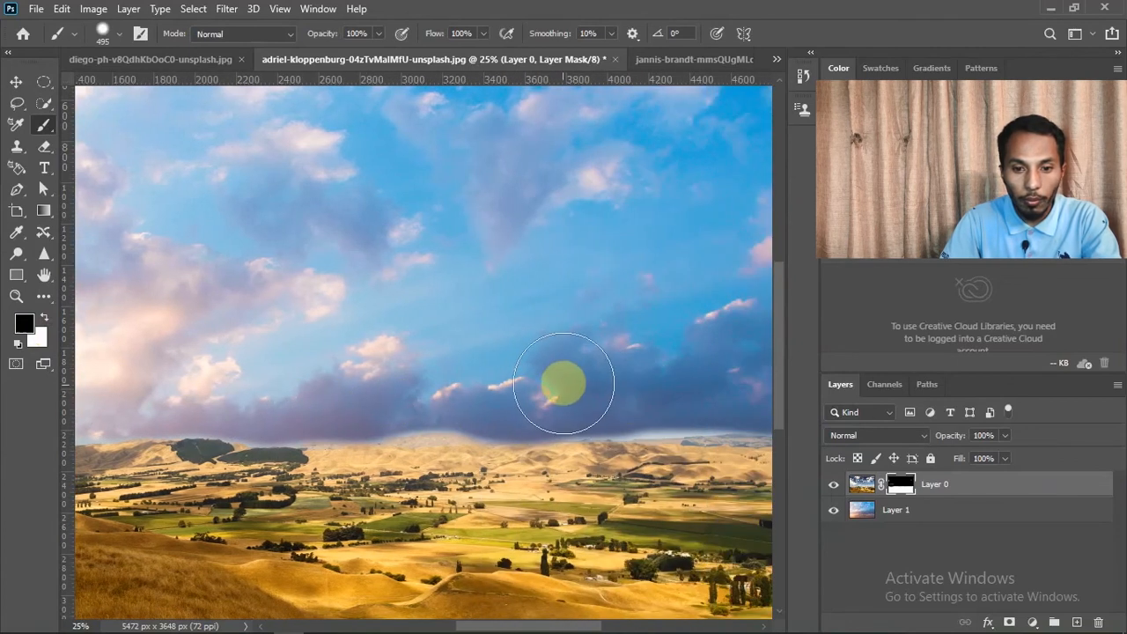
pyautogui.moveTo(577, 386)
pyautogui.mouseDown()
pyautogui.moveTo(711, 380)
pyautogui.moveTo(631, 383)
pyautogui.mouseUp()
# - Hide two patches of fields near the landscape's right edge with black on the mask and restore them with white
pyautogui.hscroll(8, 524, 395)
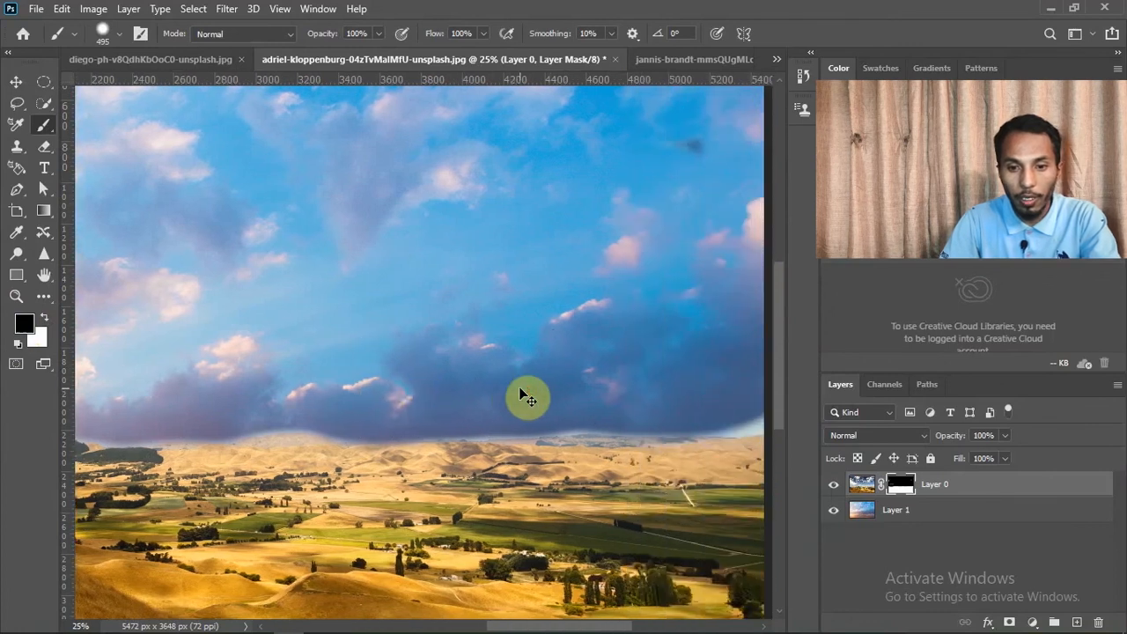
pyautogui.hscroll(3, 527, 396)
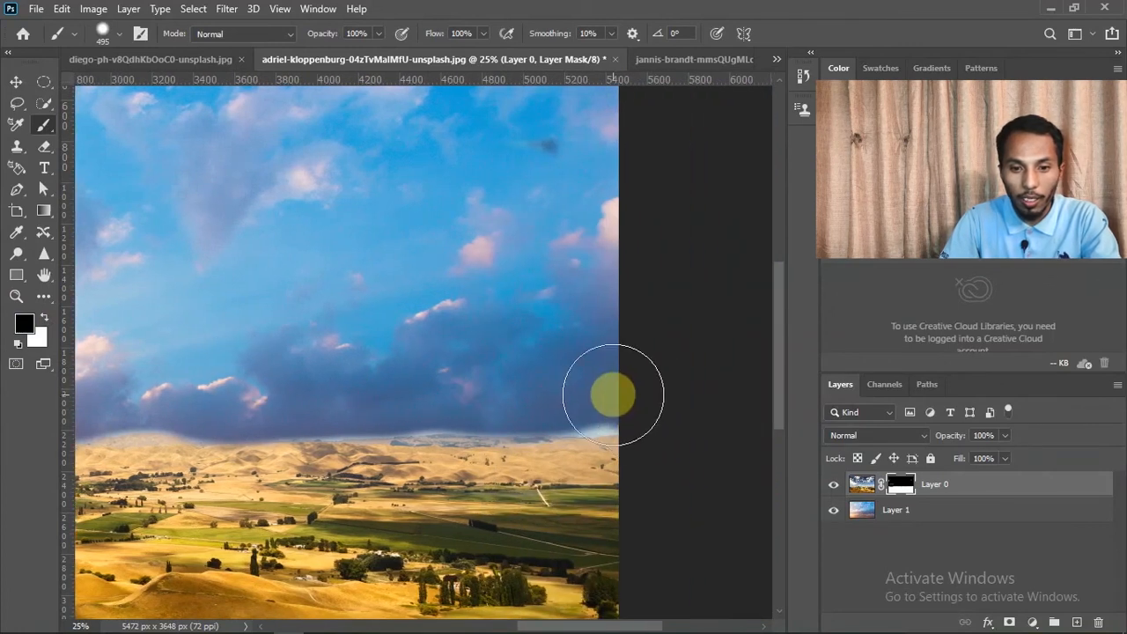
pyautogui.moveTo(614, 394)
pyautogui.mouseDown()
pyautogui.moveTo(602, 392)
pyautogui.moveTo(604, 461)
pyautogui.moveTo(591, 485)
pyautogui.mouseUp()
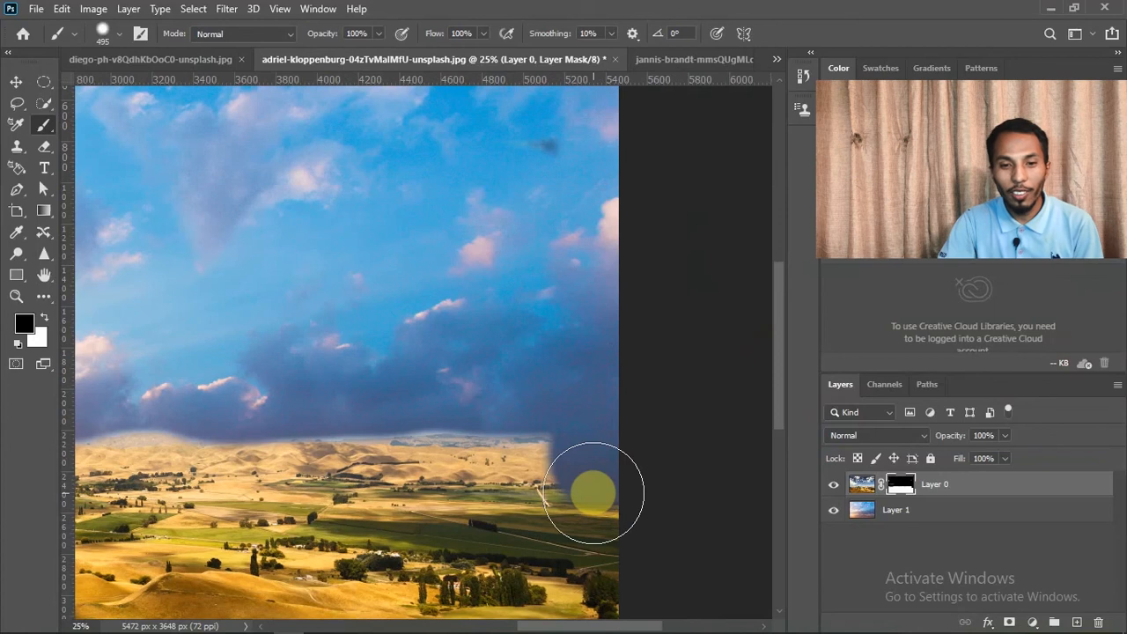
pyautogui.moveTo(471, 493); pyautogui.dragTo(466, 402)
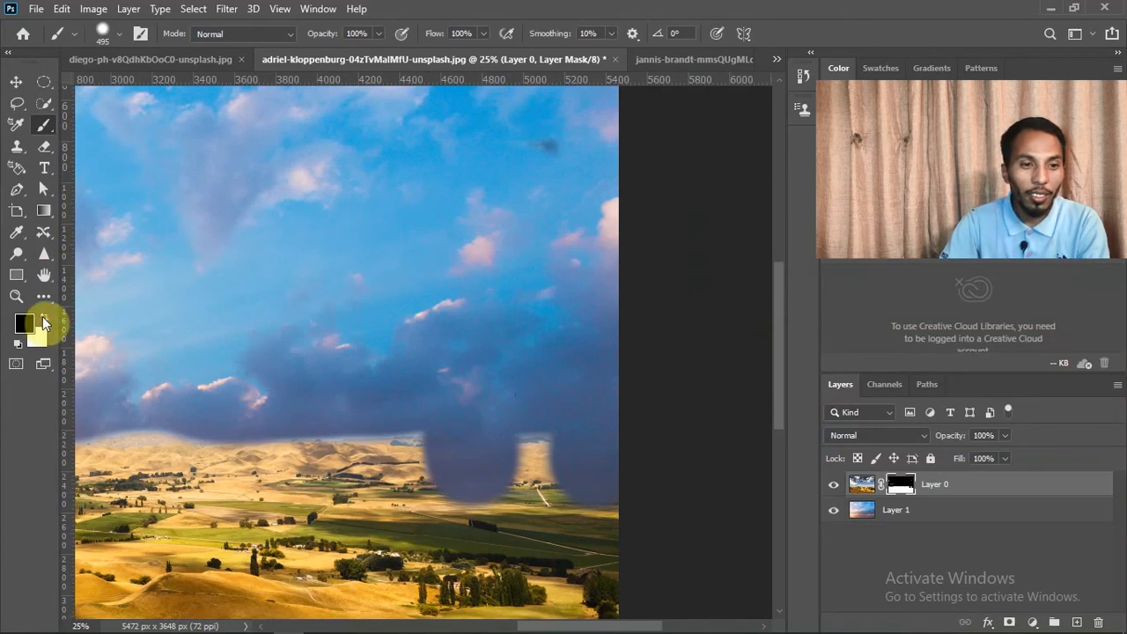
pyautogui.click(42, 321)
pyautogui.moveTo(282, 478)
pyautogui.mouseDown()
pyautogui.moveTo(398, 527)
pyautogui.moveTo(426, 512)
pyautogui.moveTo(583, 494)
pyautogui.moveTo(607, 474)
pyautogui.moveTo(398, 487)
pyautogui.mouseUp()
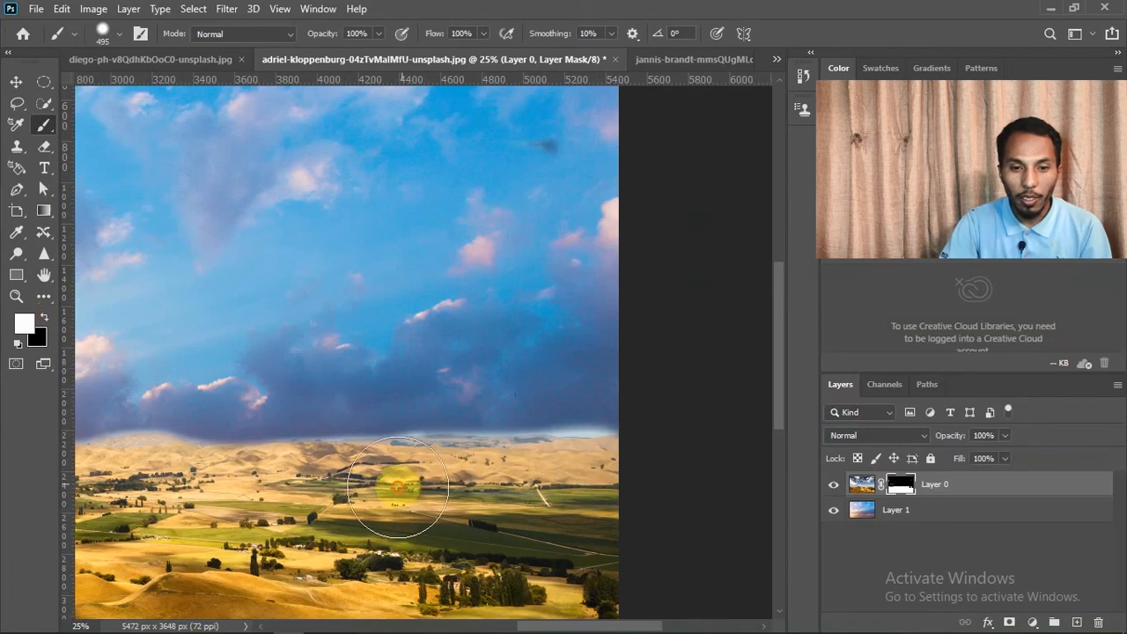
# - Undo a white test stroke in the sky and mask the pale fringe at the horizon's right end in black with a 97 px brush
pyautogui.rightClick(254, 352)
pyautogui.press('Return')
pyautogui.moveTo(381, 335); pyautogui.dragTo(412, 411)
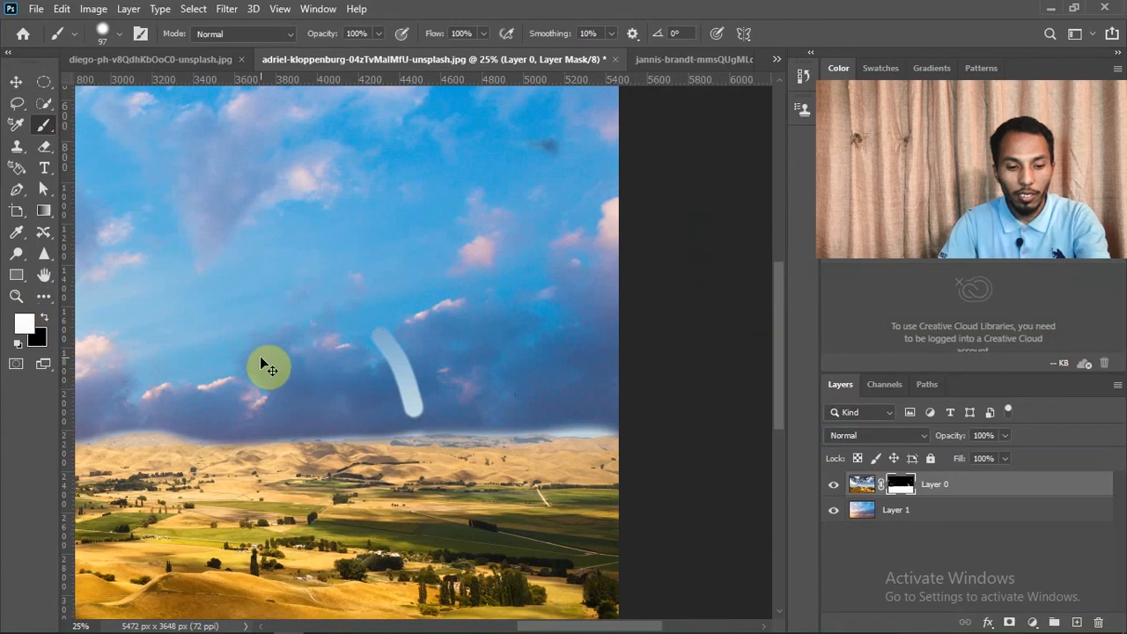
pyautogui.hotkey('ctrl', 'z')
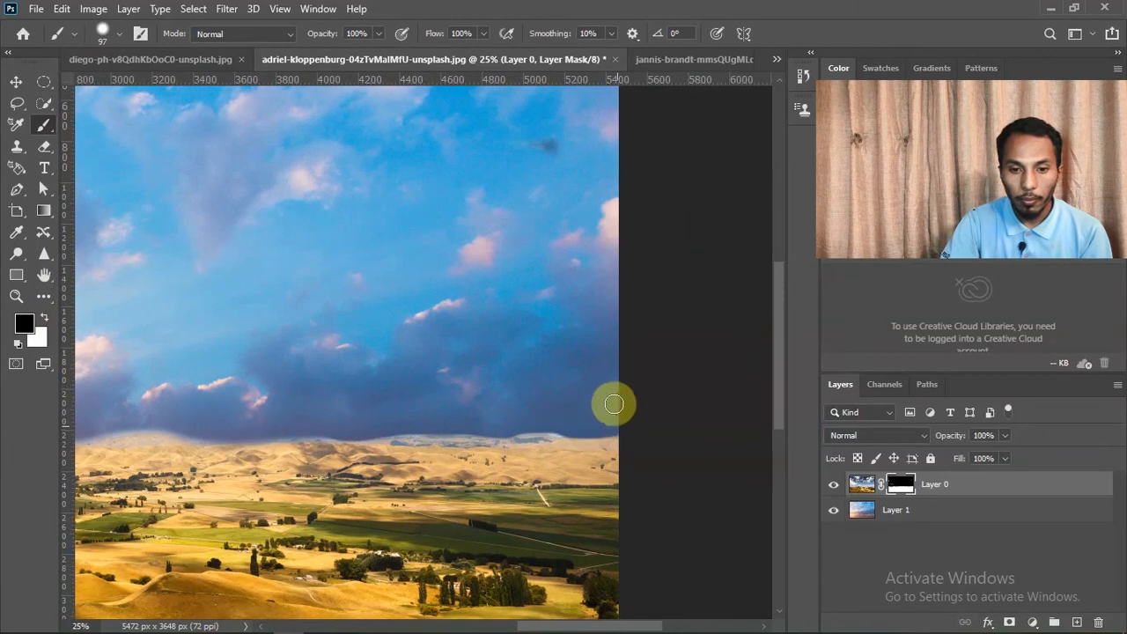
pyautogui.hotkey('ctrl', '-')
pyautogui.hotkey('ctrl', '-')
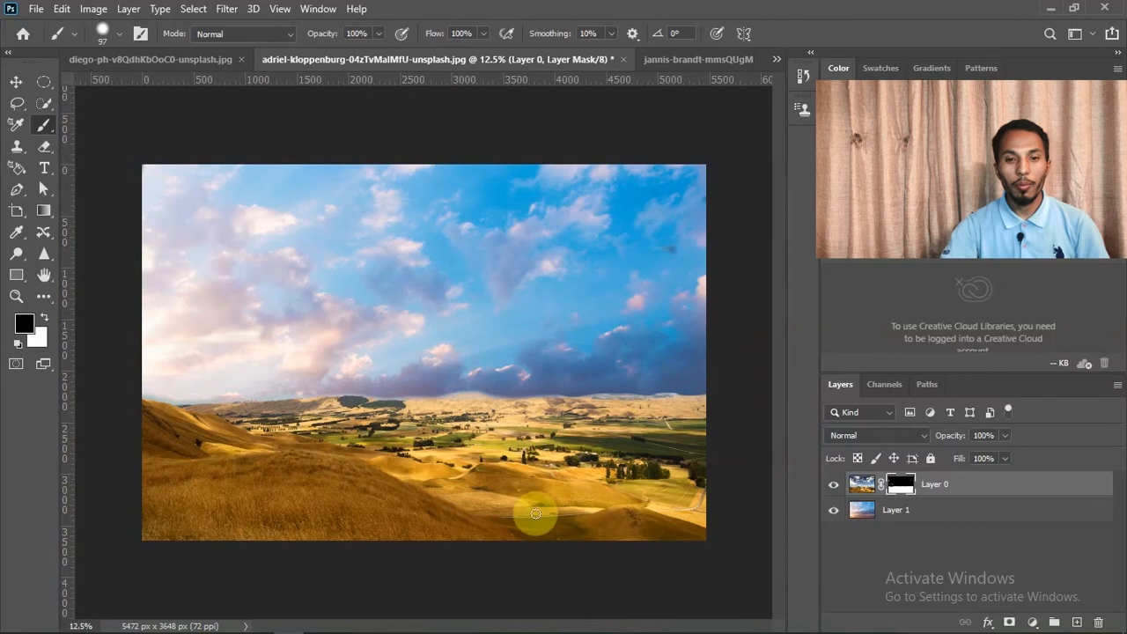
# - Switch to the bowl document and move the masked bowl slightly left and down over the dark red background
pyautogui.click(17, 86)
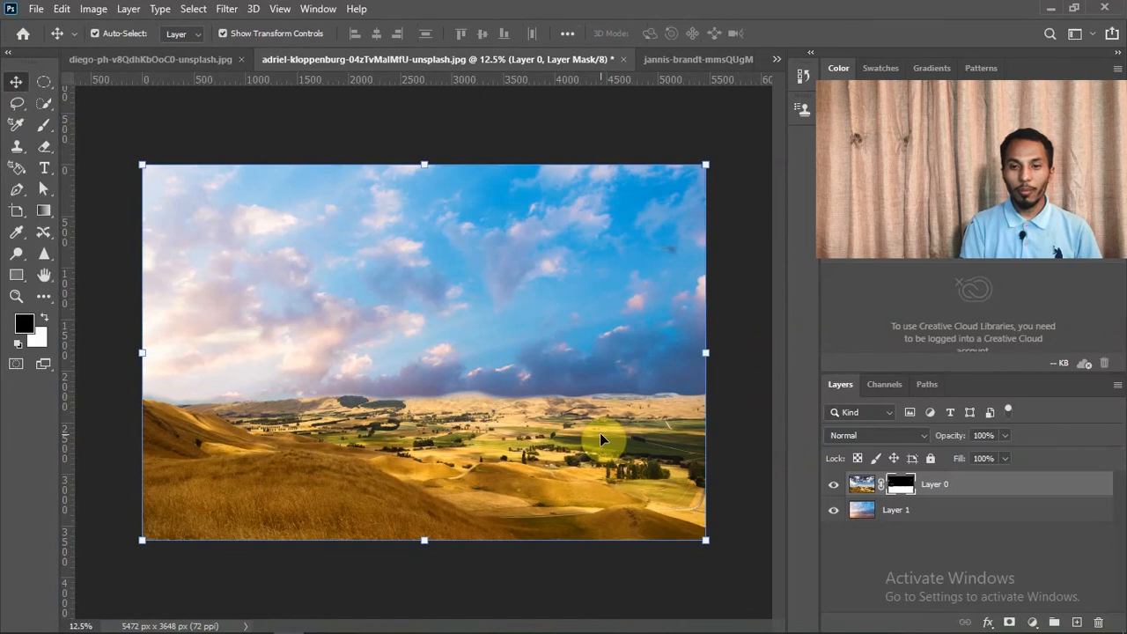
pyautogui.click(684, 59)
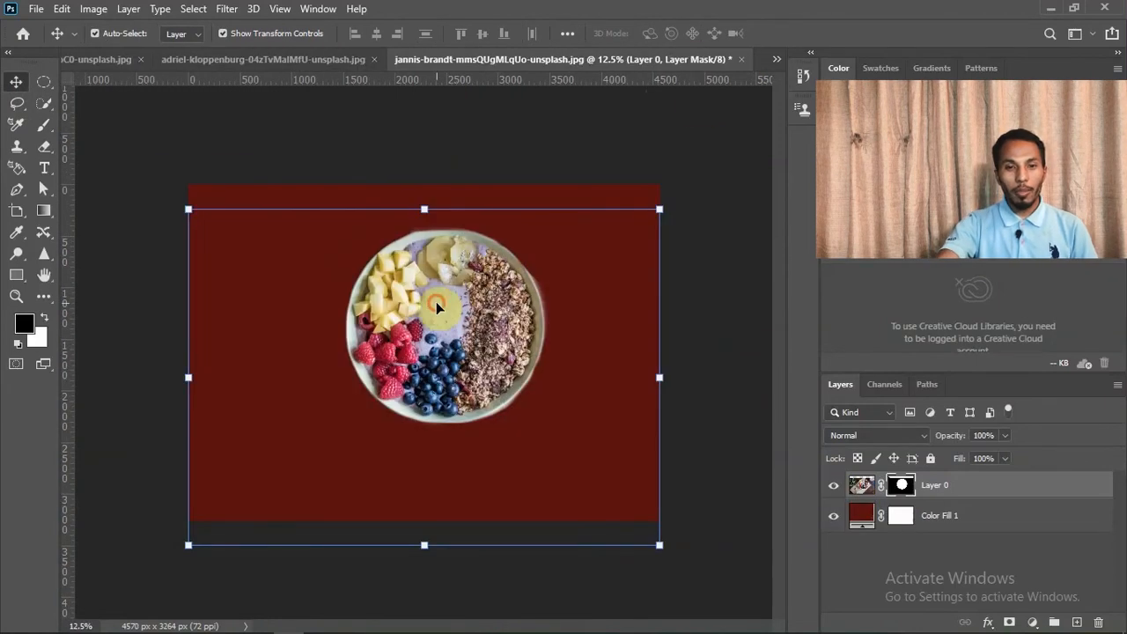
pyautogui.moveTo(436, 301)
pyautogui.mouseDown()
pyautogui.moveTo(422, 321)
pyautogui.moveTo(423, 309)
pyautogui.mouseUp()
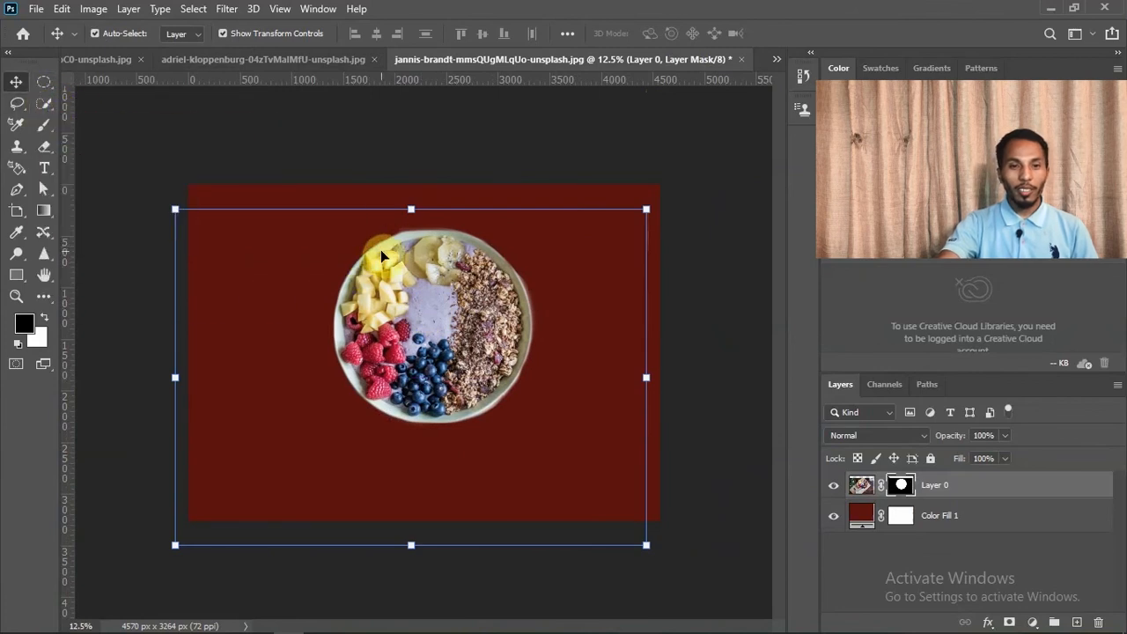
pyautogui.moveTo(474, 314)
pyautogui.mouseDown()
pyautogui.moveTo(476, 330)
pyautogui.moveTo(475, 314)
pyautogui.mouseUp()
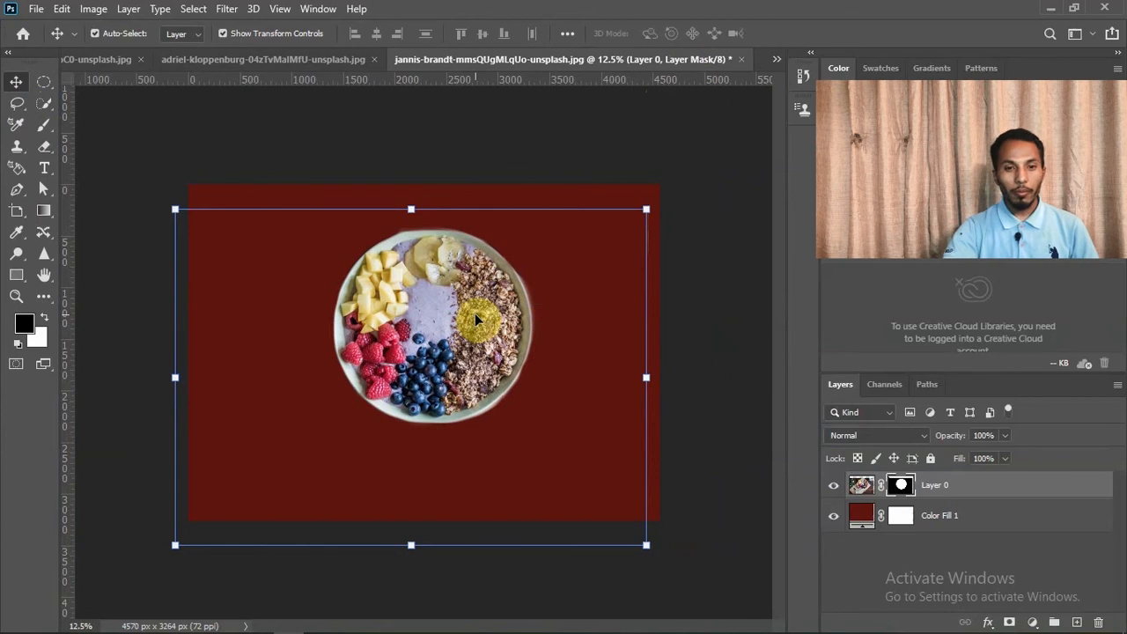
pyautogui.moveTo(482, 304); pyautogui.dragTo(484, 324)
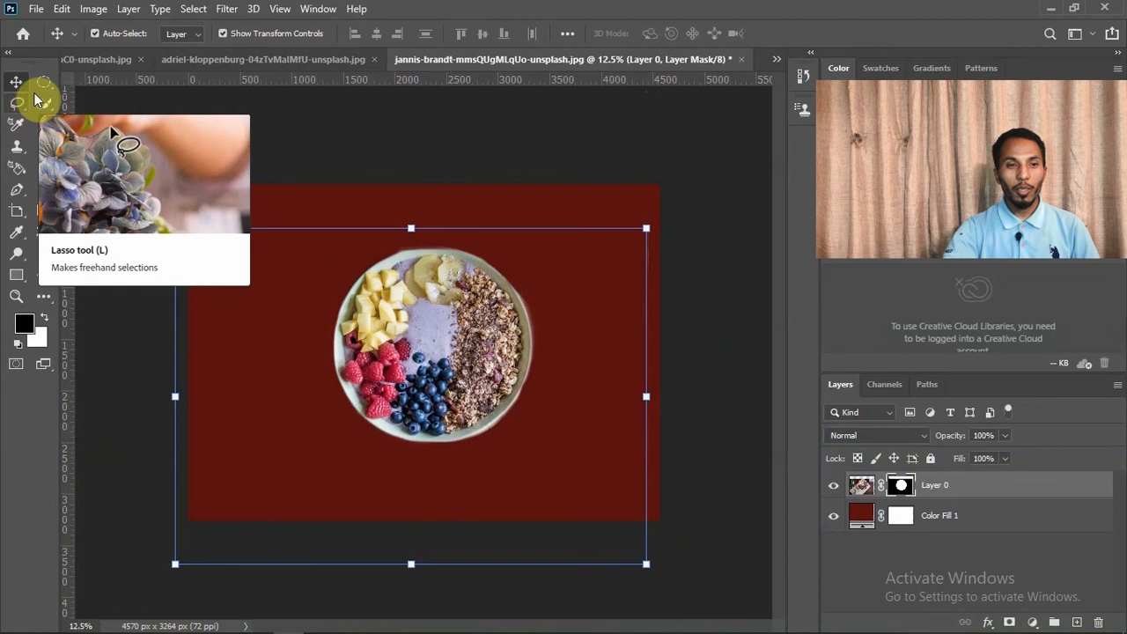